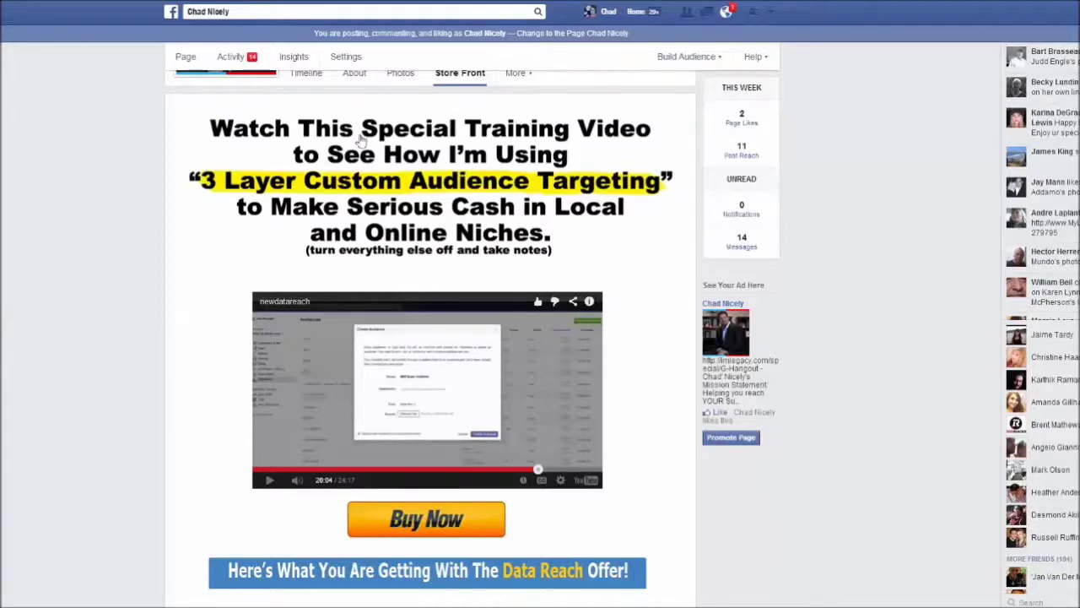
# Step: Sign in to the SocialMarketingSuite members area and open the campaign creation page
pyautogui.moveTo(1051, 240)
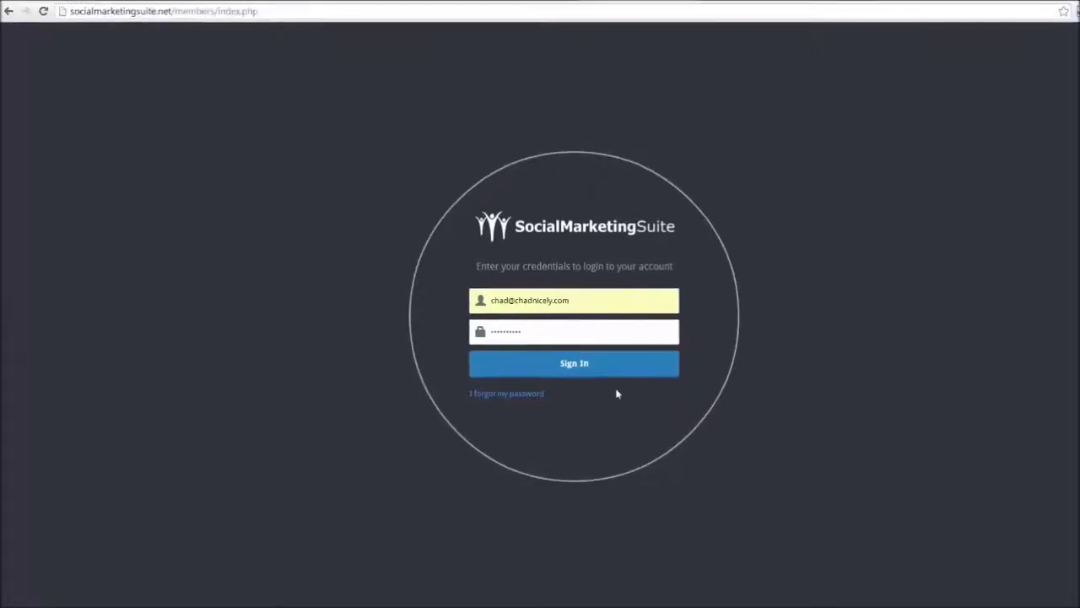
pyautogui.click(593, 369)
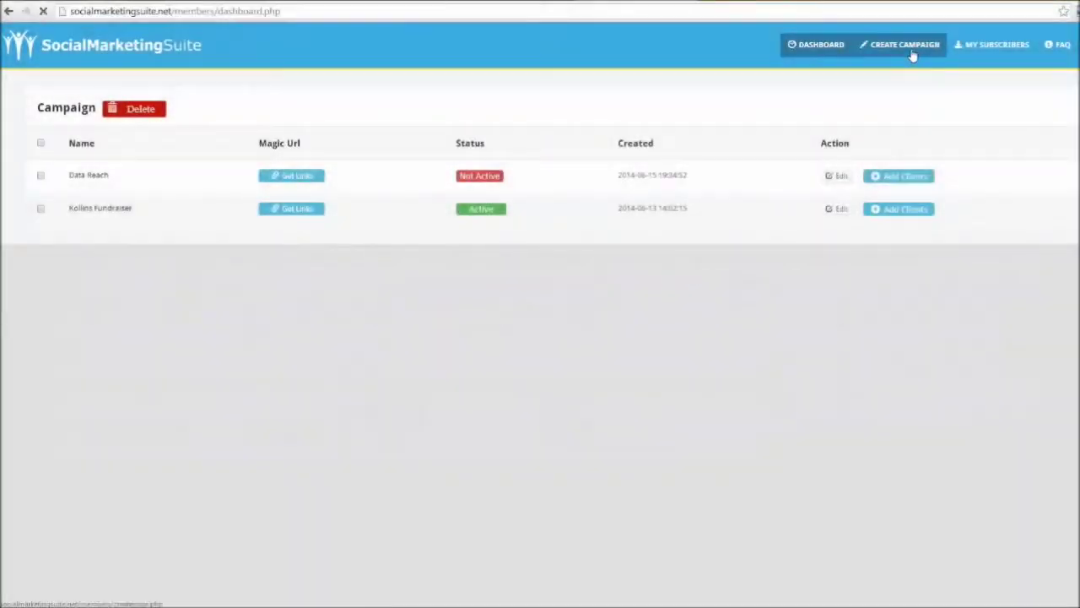
pyautogui.click(912, 55)
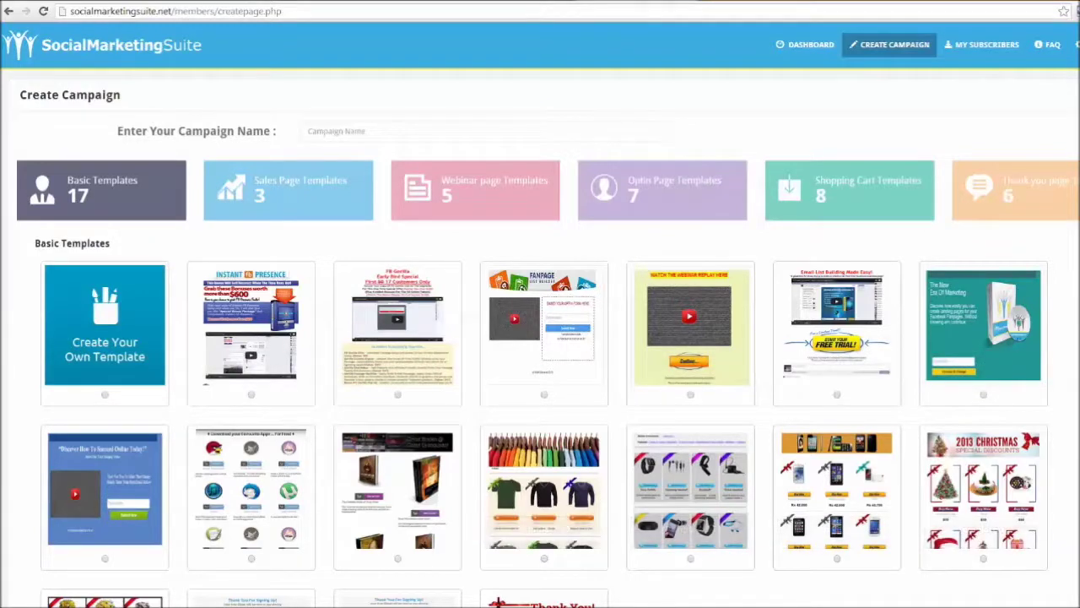
# Step: Browse the basic templates and preview the Instant FB Presence and FB Gorilla designs, Templates 1 and 2
pyautogui.scroll(-3, 747, 482)
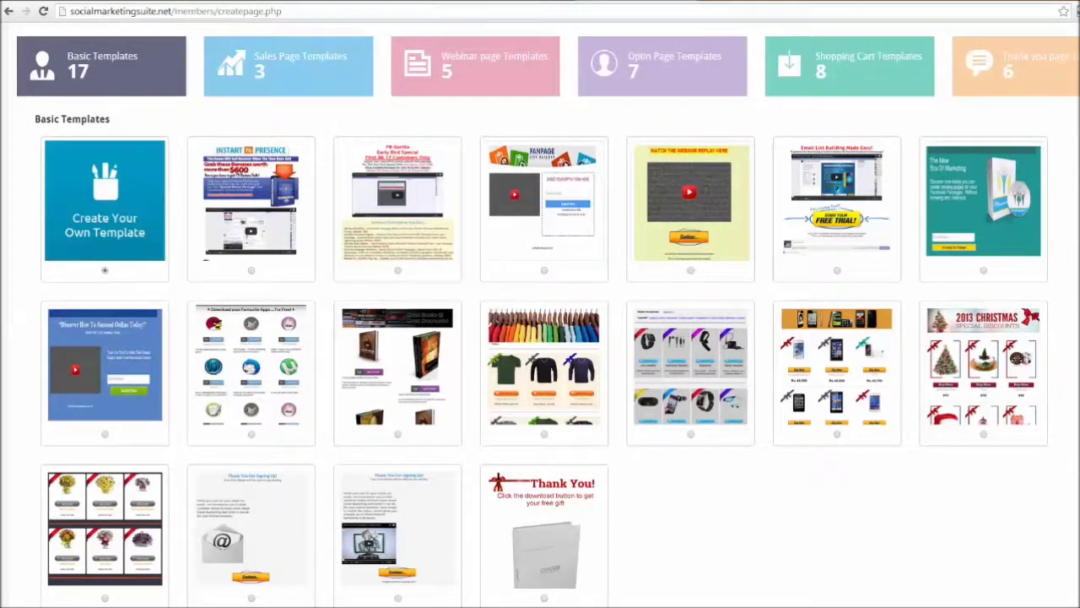
pyautogui.scroll(2, 540, 321)
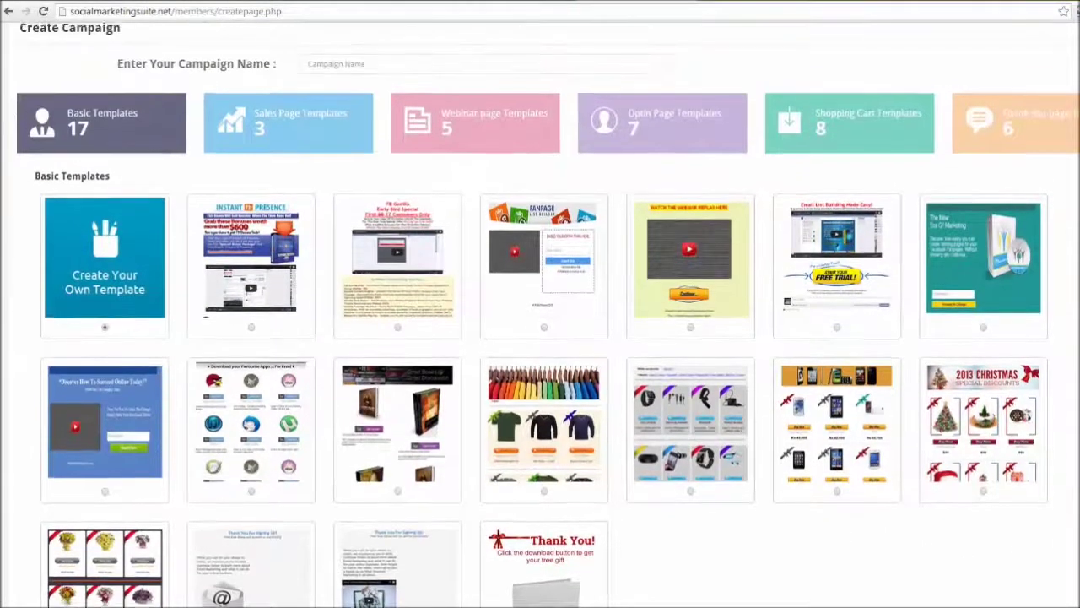
pyautogui.scroll(1, 540, 321)
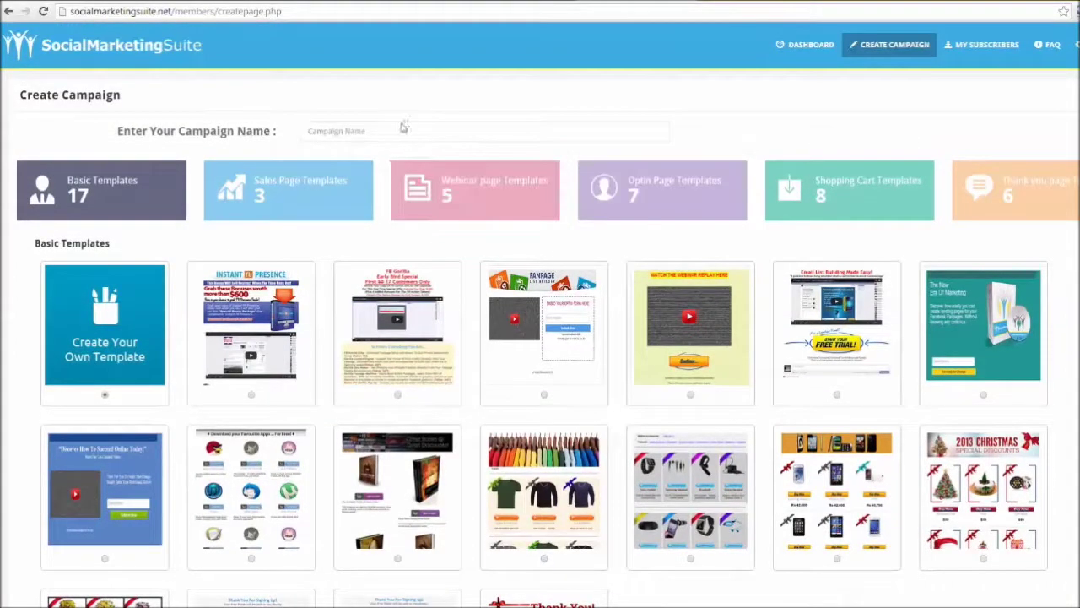
pyautogui.scroll(-1, 801, 183)
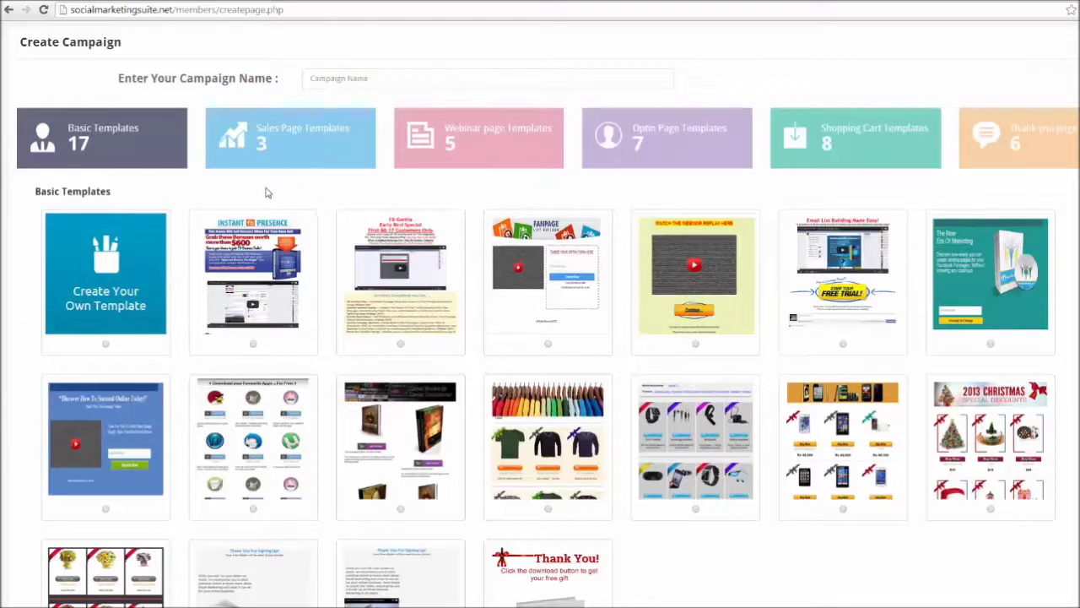
pyautogui.click(262, 256)
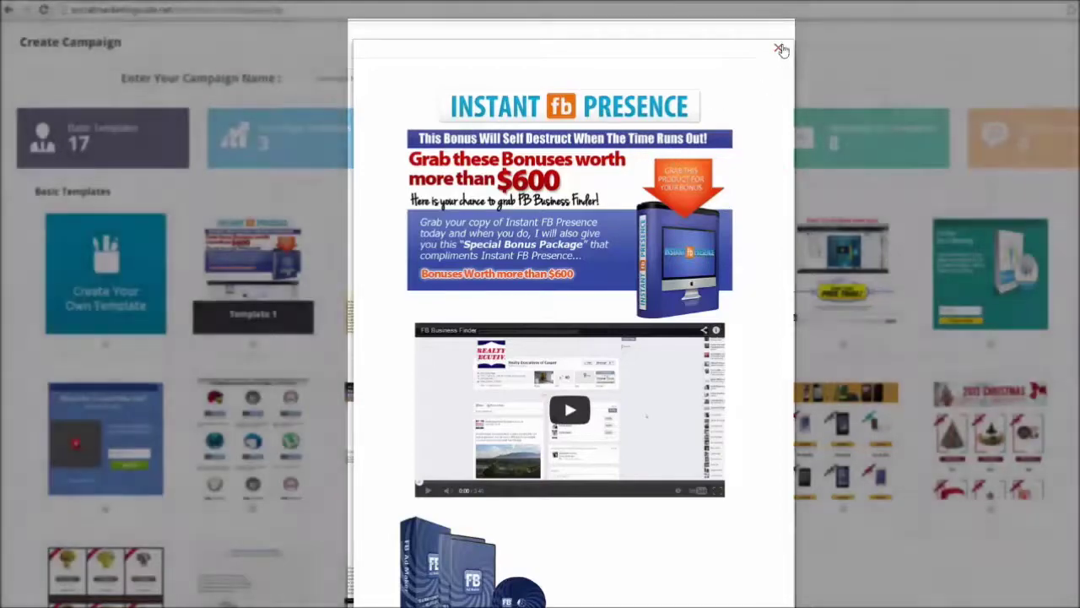
pyautogui.click(781, 51)
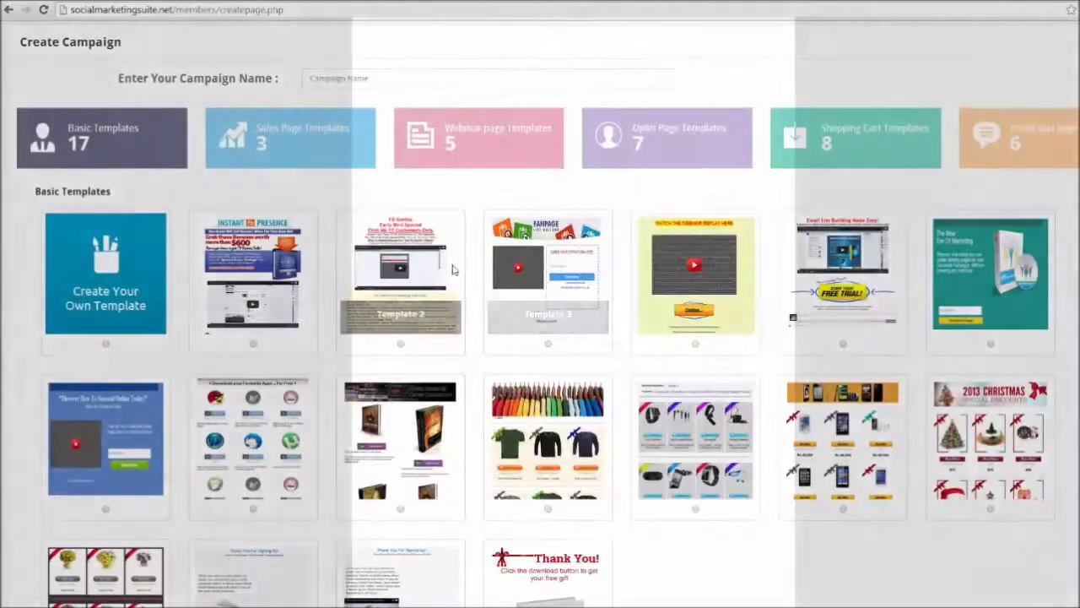
pyautogui.click(410, 270)
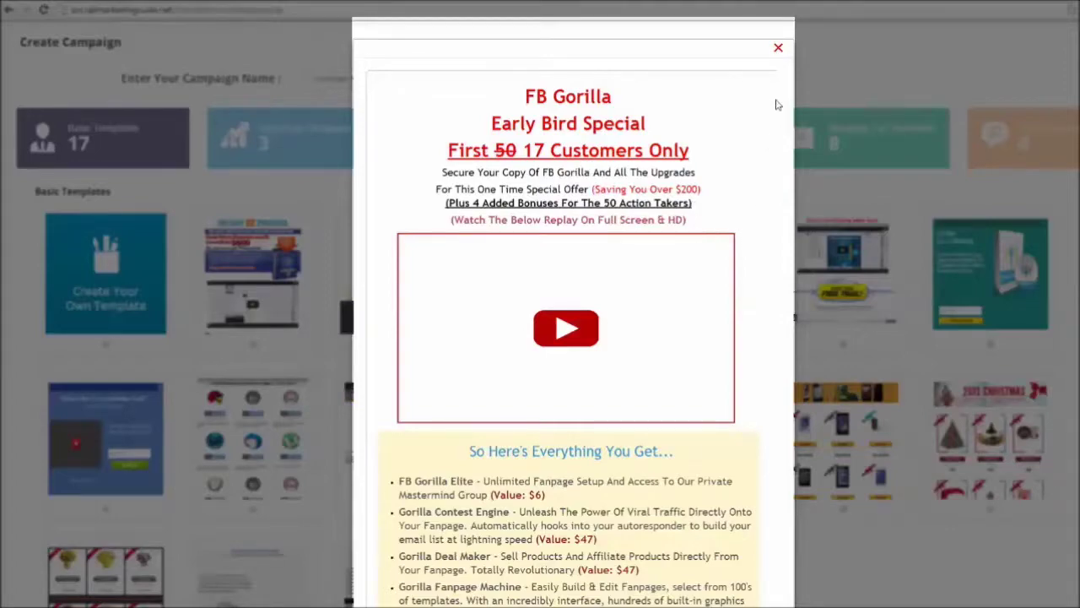
pyautogui.click(779, 47)
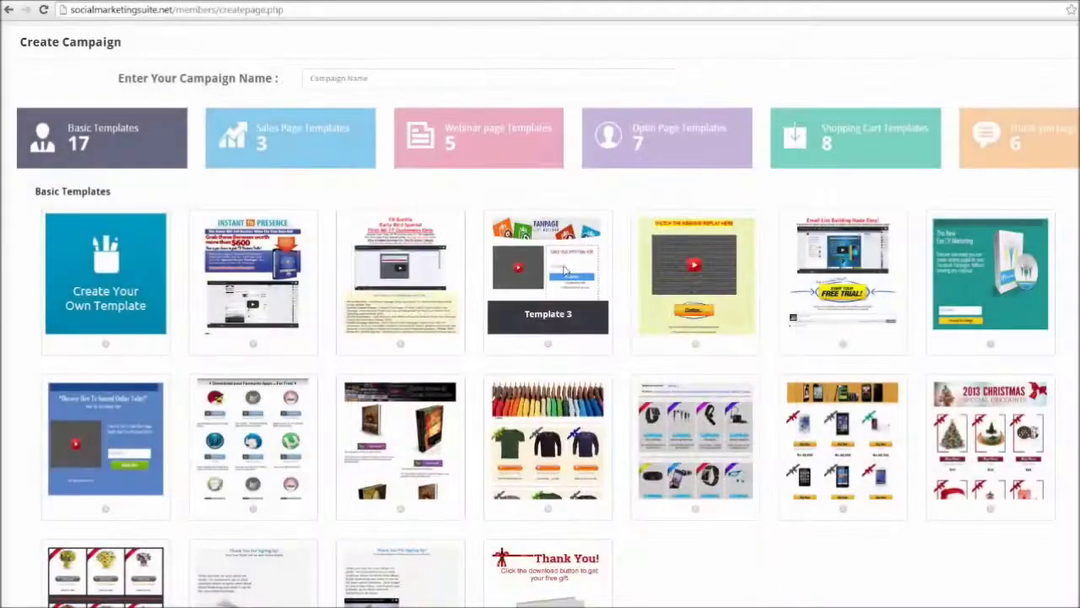
# Step: Preview Templates 3, 4 and 5: the Fanpage List Builder, webinar replay and email list building pages
pyautogui.click(569, 252)
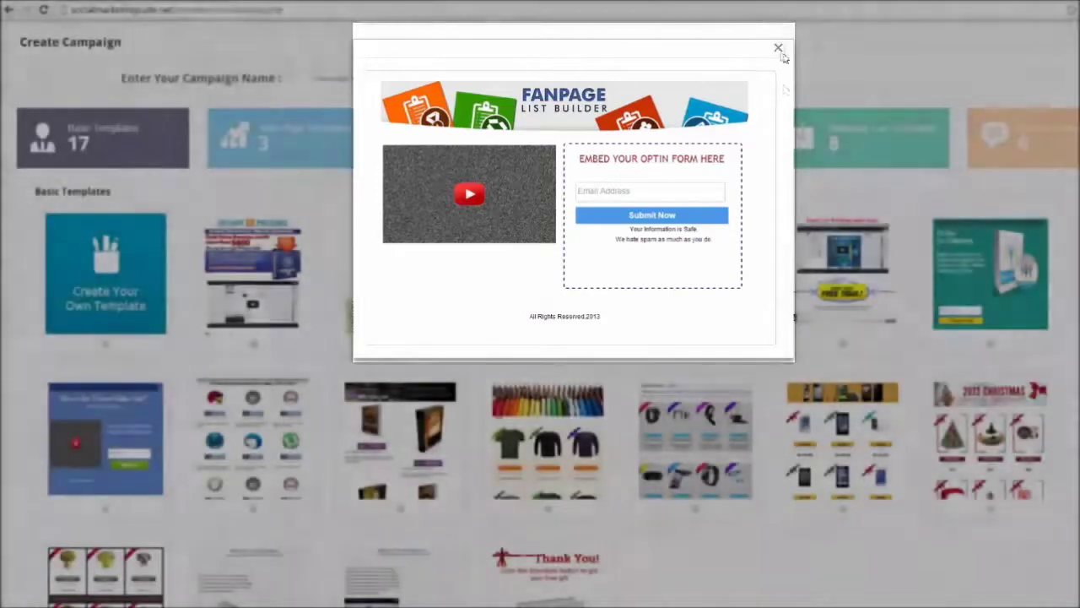
pyautogui.click(778, 48)
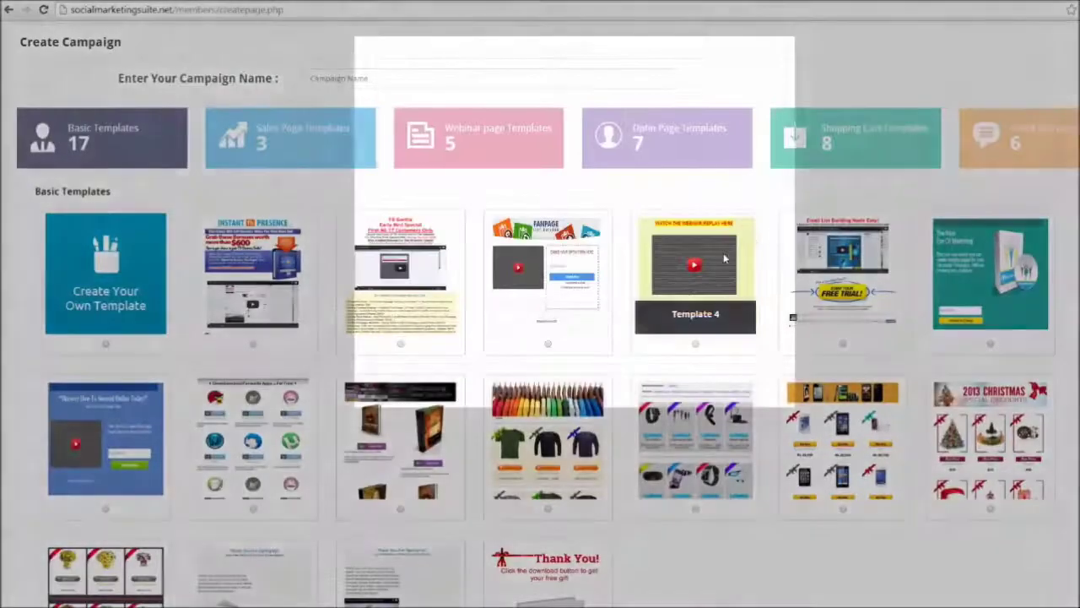
pyautogui.click(724, 259)
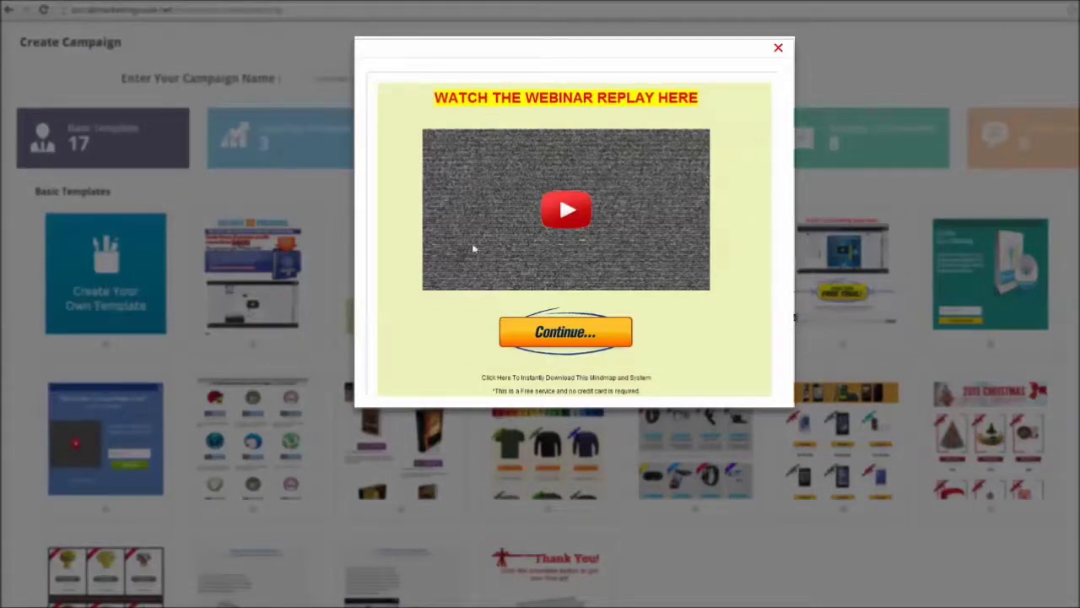
pyautogui.click(778, 47)
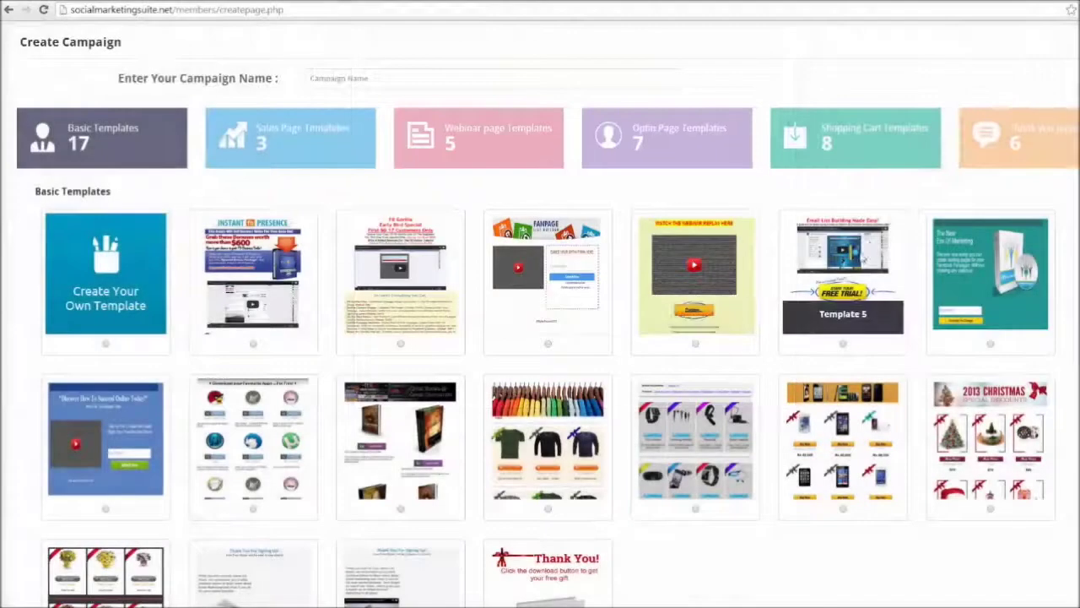
pyautogui.click(843, 271)
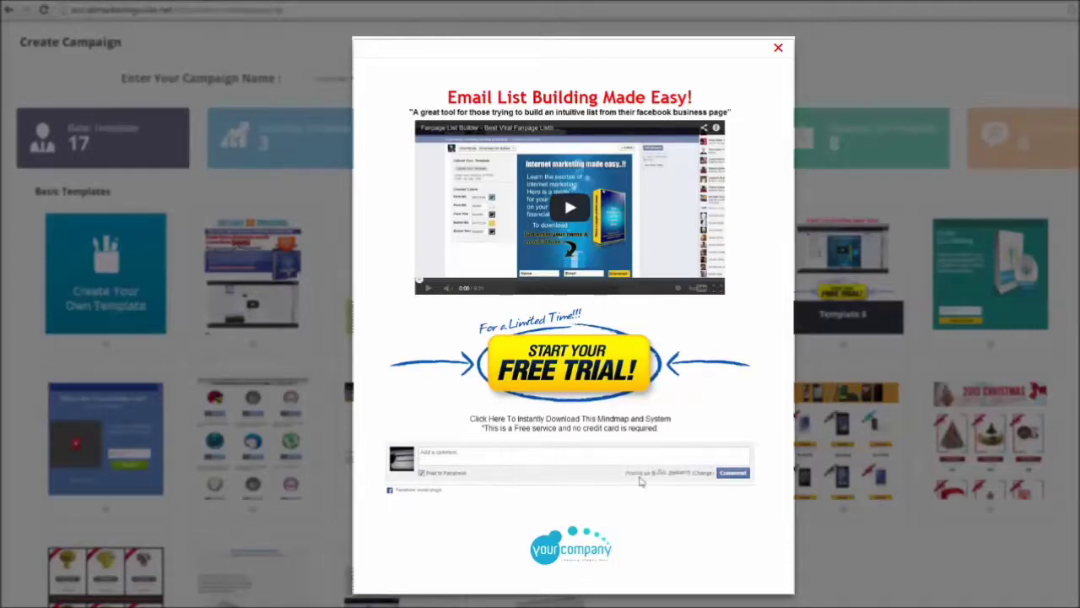
pyautogui.click(779, 49)
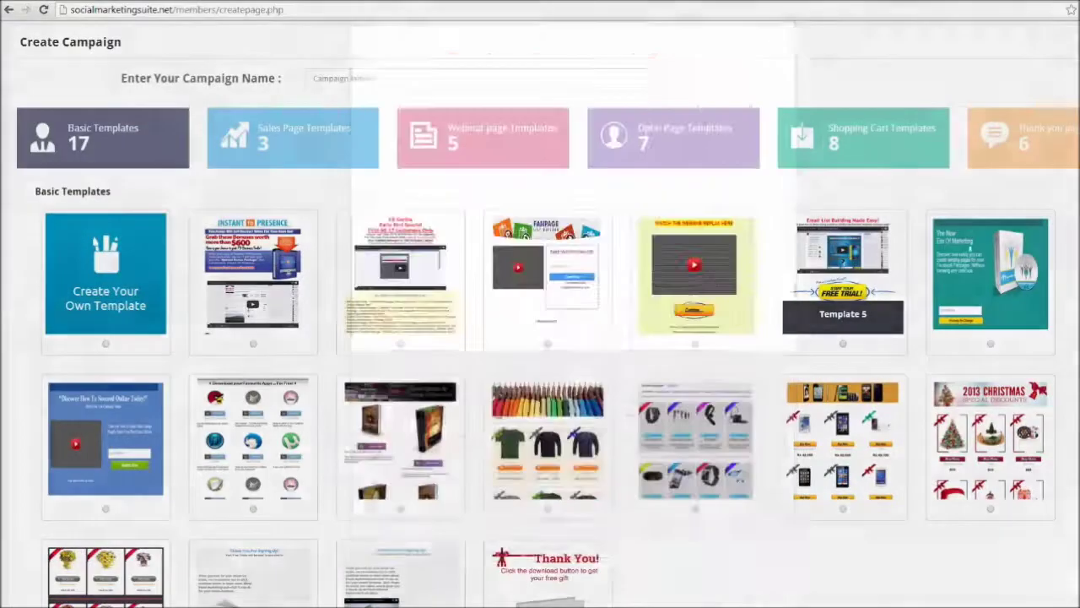
# Step: Preview the two opt-in page designs with an e-mail form, Templates 6 and 7
pyautogui.click(990, 274)
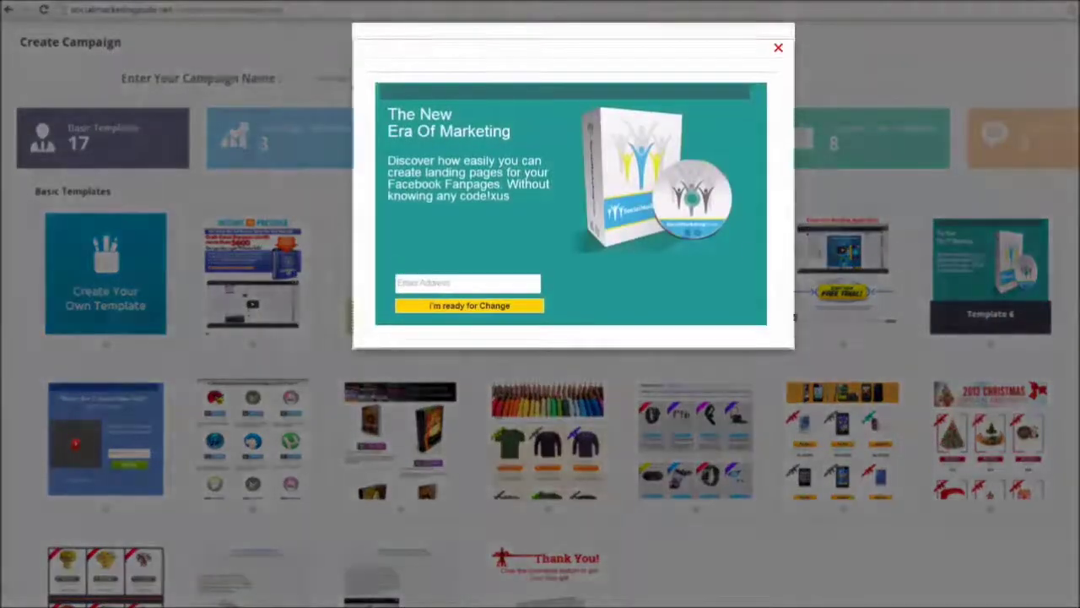
pyautogui.click(778, 48)
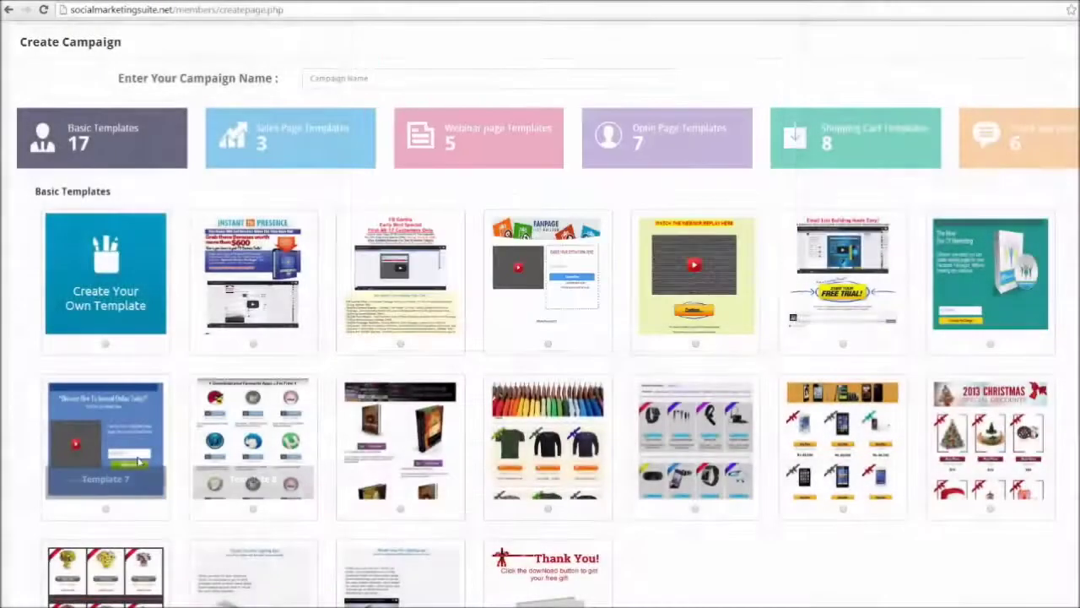
pyautogui.click(106, 439)
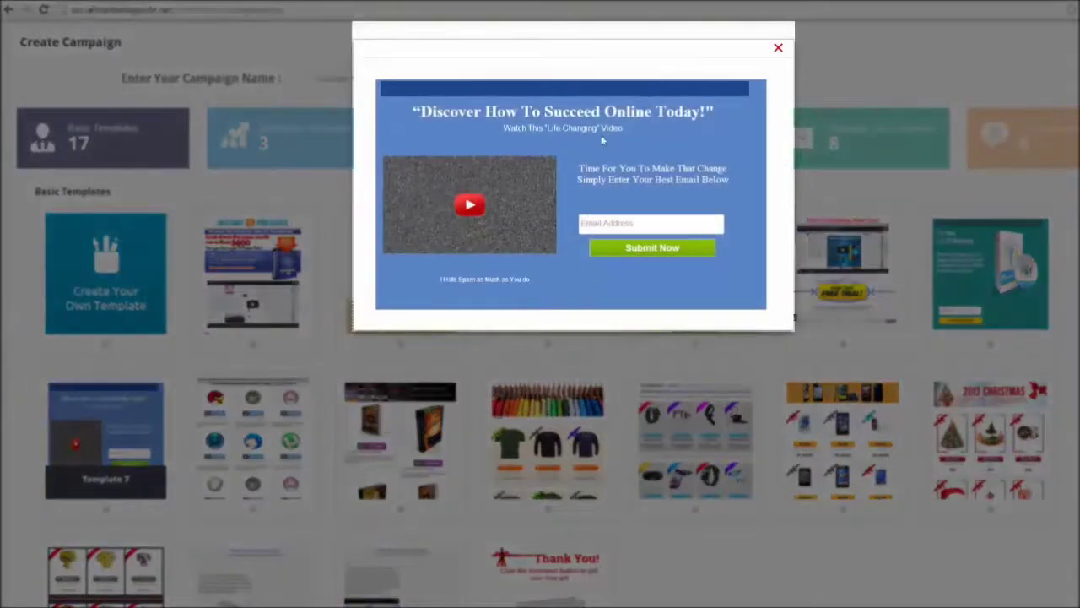
pyautogui.click(778, 48)
# Step: Preview the favourite apps store in Template 8 and the discounted books store beside it
pyautogui.click(305, 464)
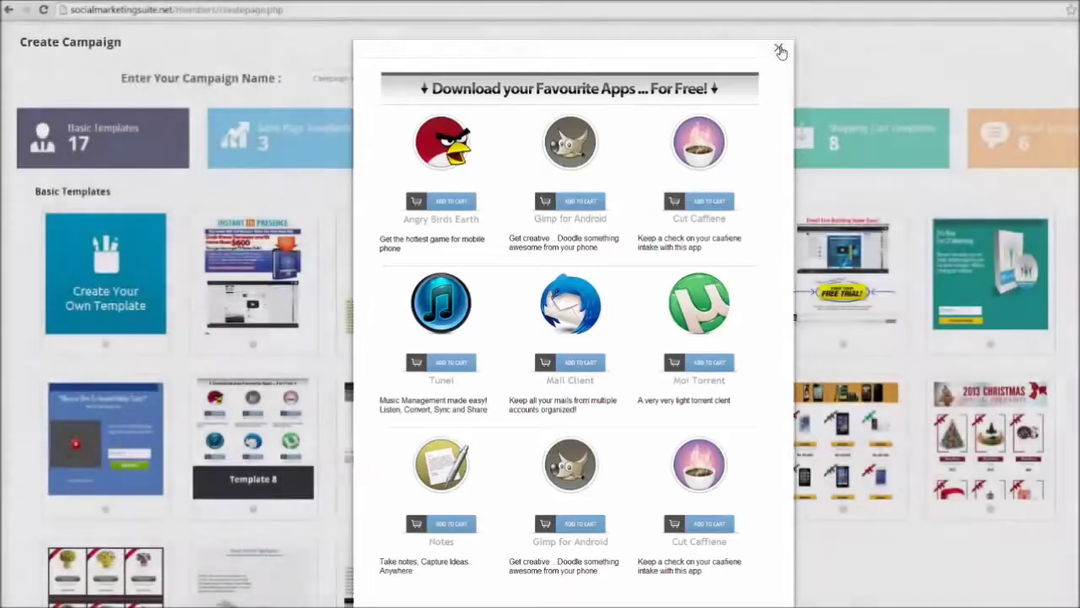
pyautogui.click(778, 47)
pyautogui.click(438, 447)
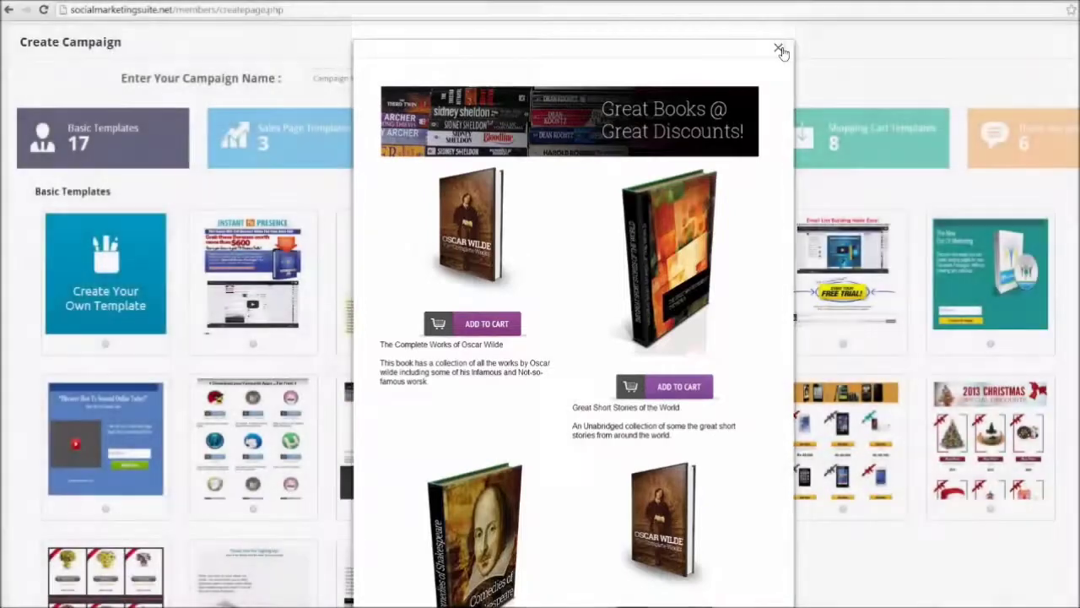
pyautogui.click(778, 47)
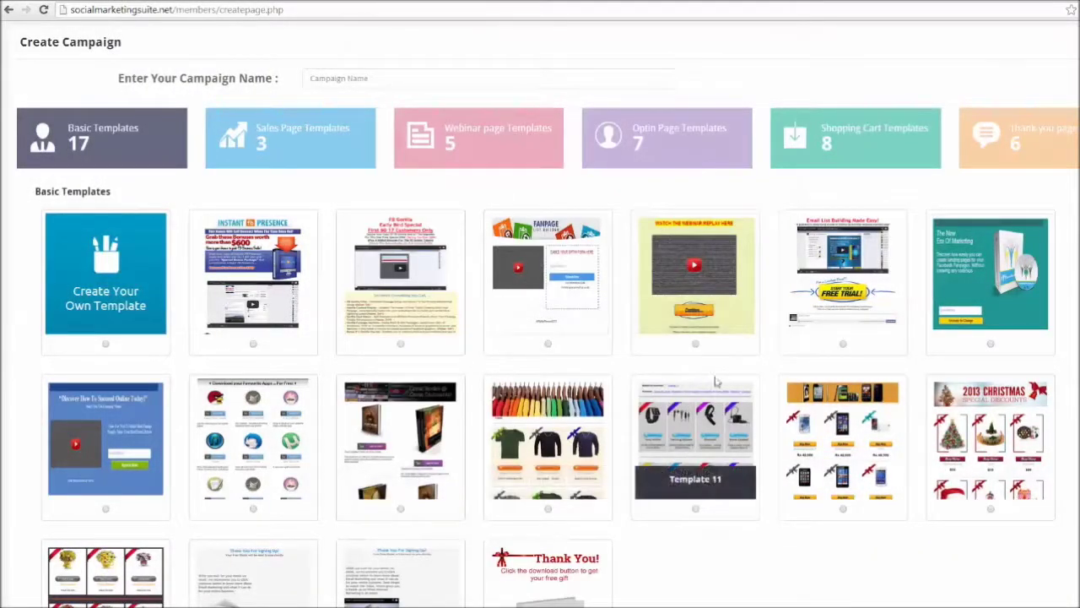
# Step: Preview the mobile phone store in Template 12 and the flower store in Template 14
pyautogui.click(883, 429)
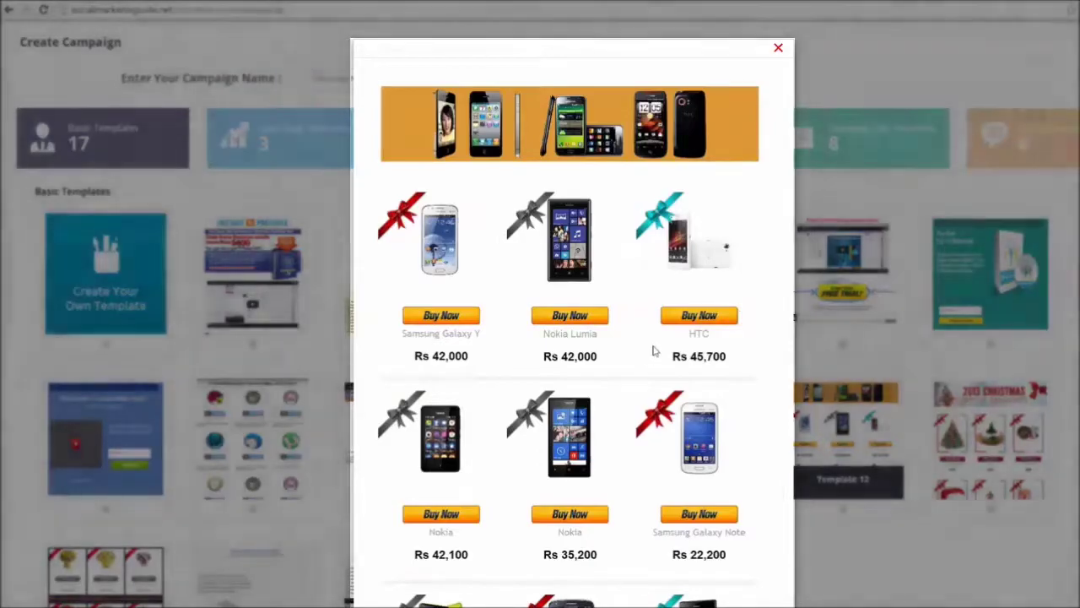
pyautogui.click(849, 503)
pyautogui.scroll(-2, 849, 504)
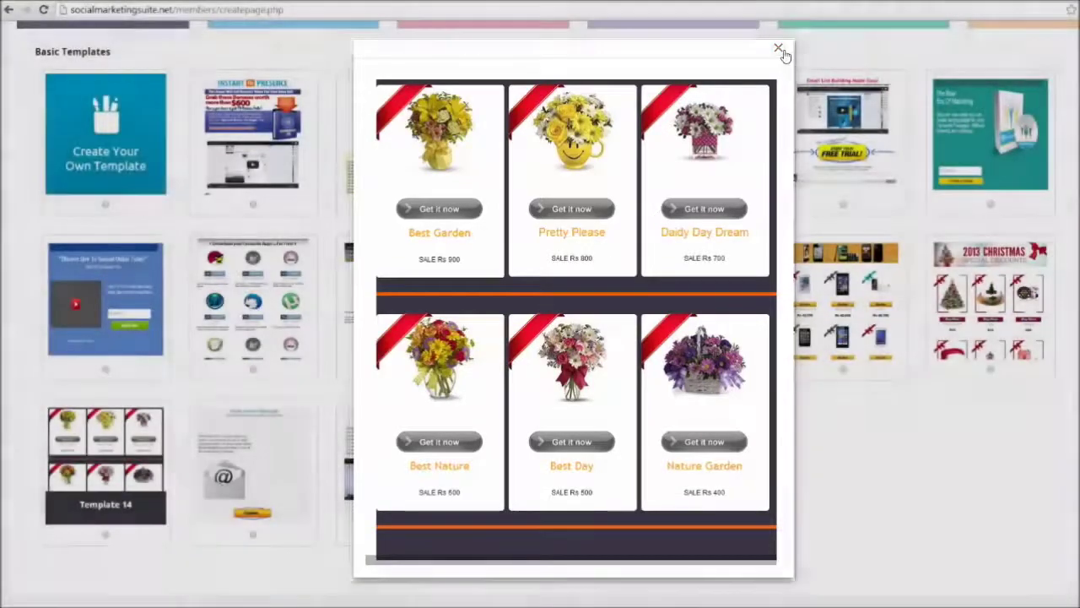
pyautogui.click(778, 49)
# Step: Preview the thank-you page designs: Templates 15 and 16 and the free gift download page
pyautogui.click(273, 461)
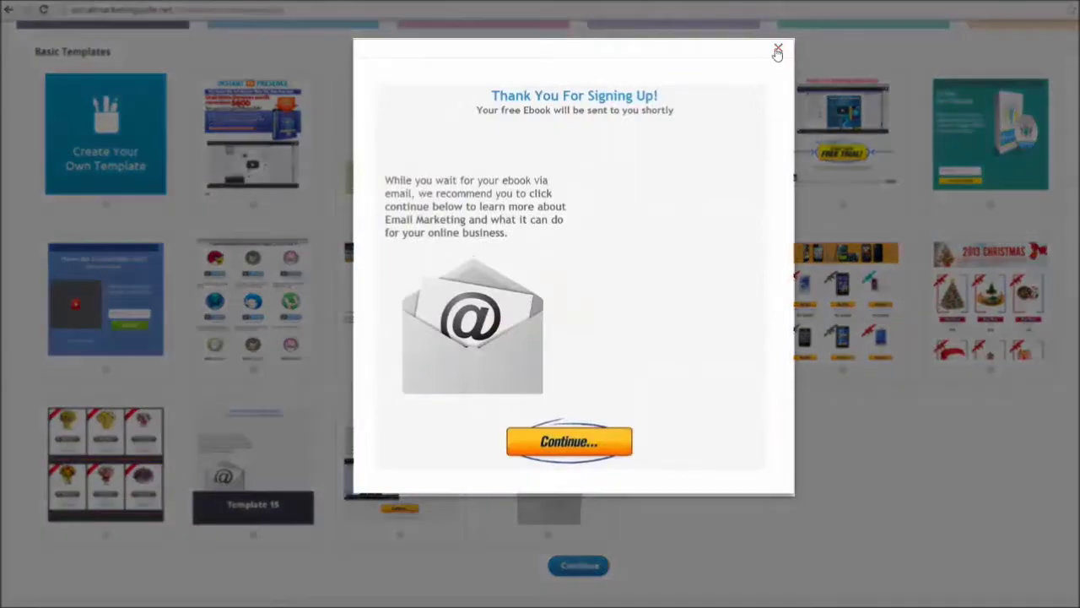
pyautogui.click(778, 48)
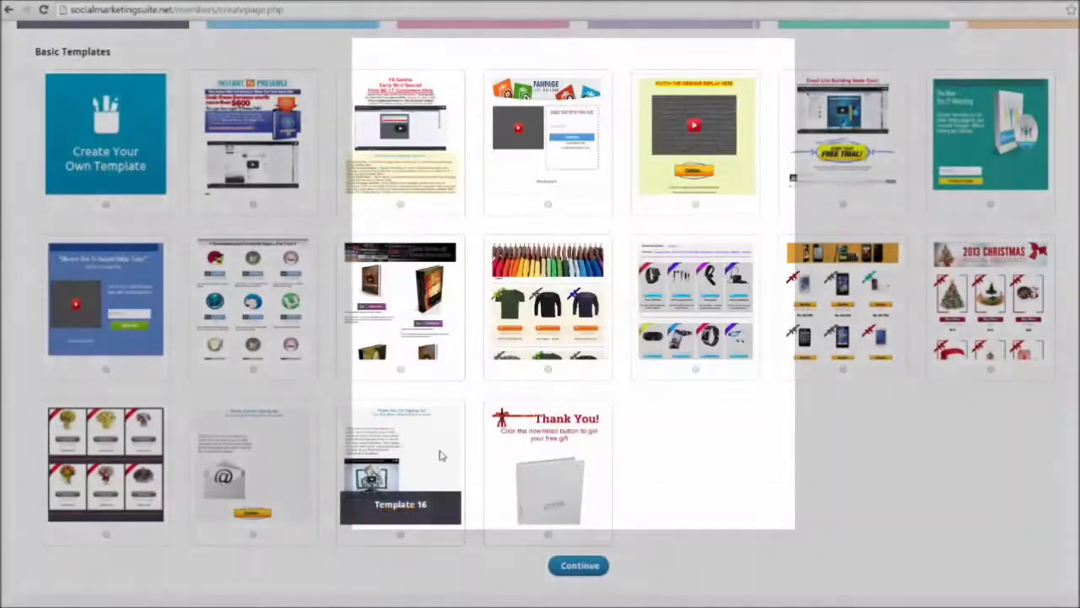
pyautogui.click(439, 453)
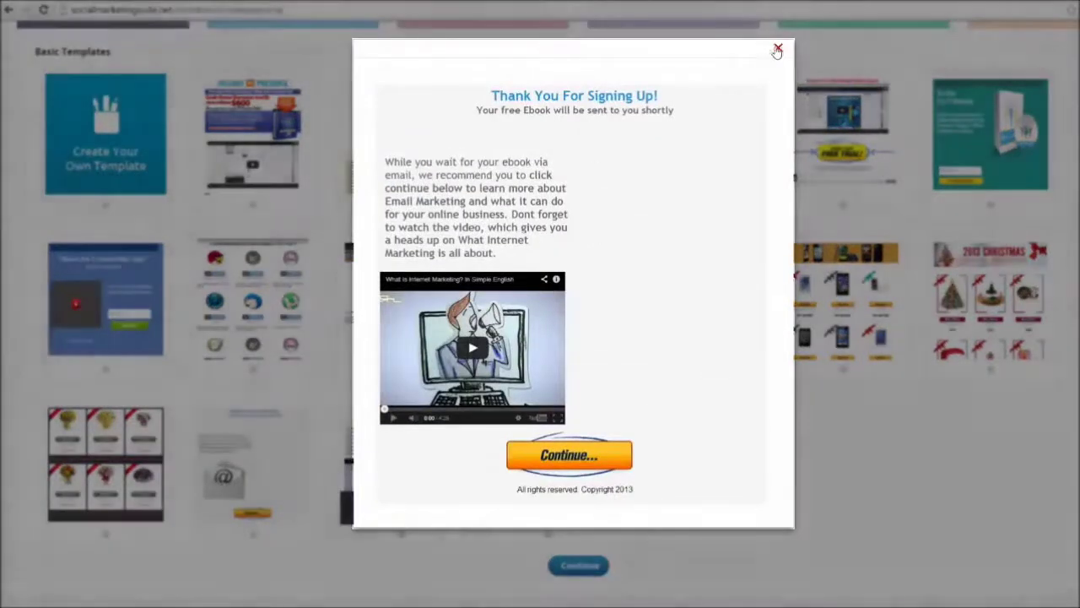
pyautogui.click(778, 48)
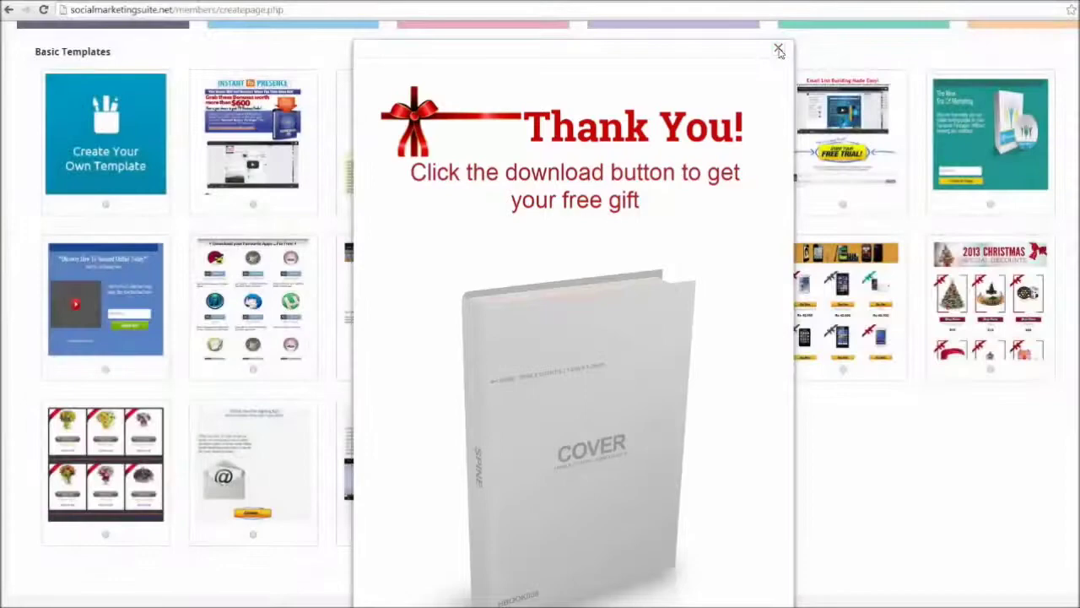
pyautogui.click(778, 49)
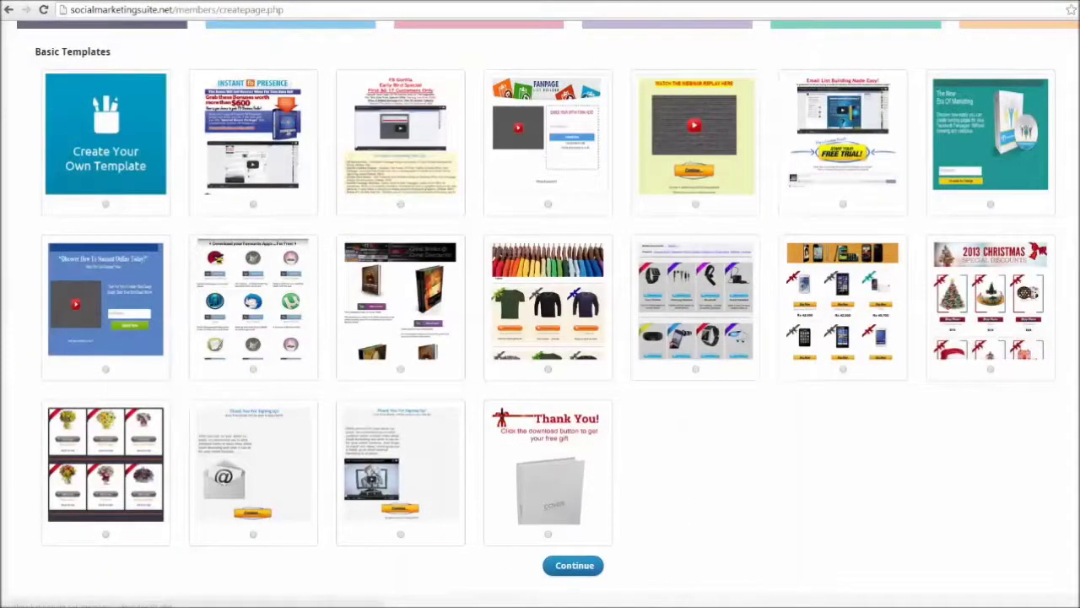
# Step: Name the new campaign after the account owner's first name
pyautogui.scroll(3, 655, 126)
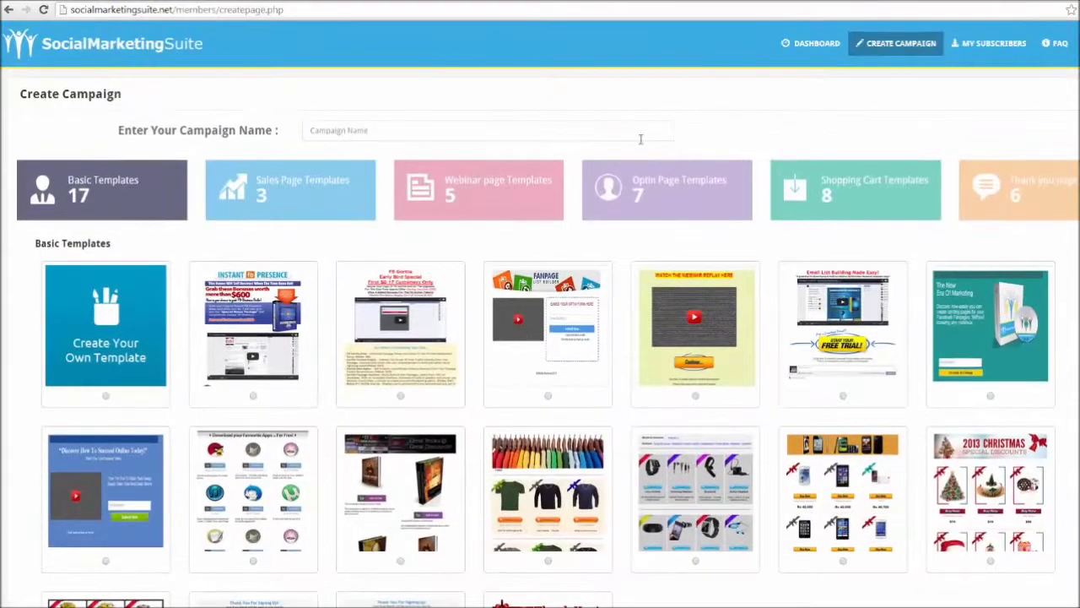
pyautogui.click(349, 126)
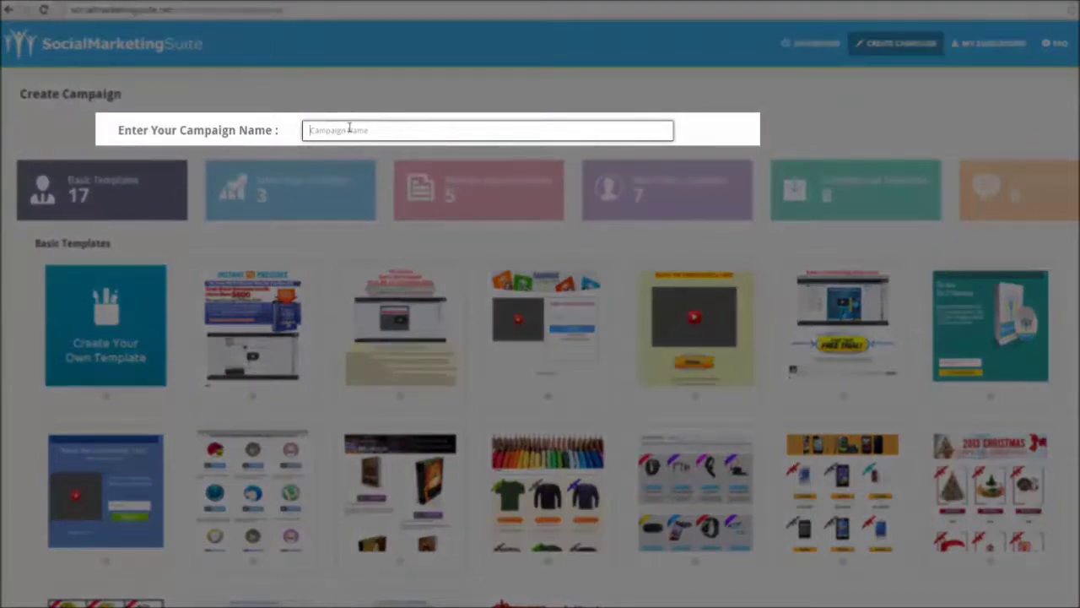
pyautogui.write('Chads')
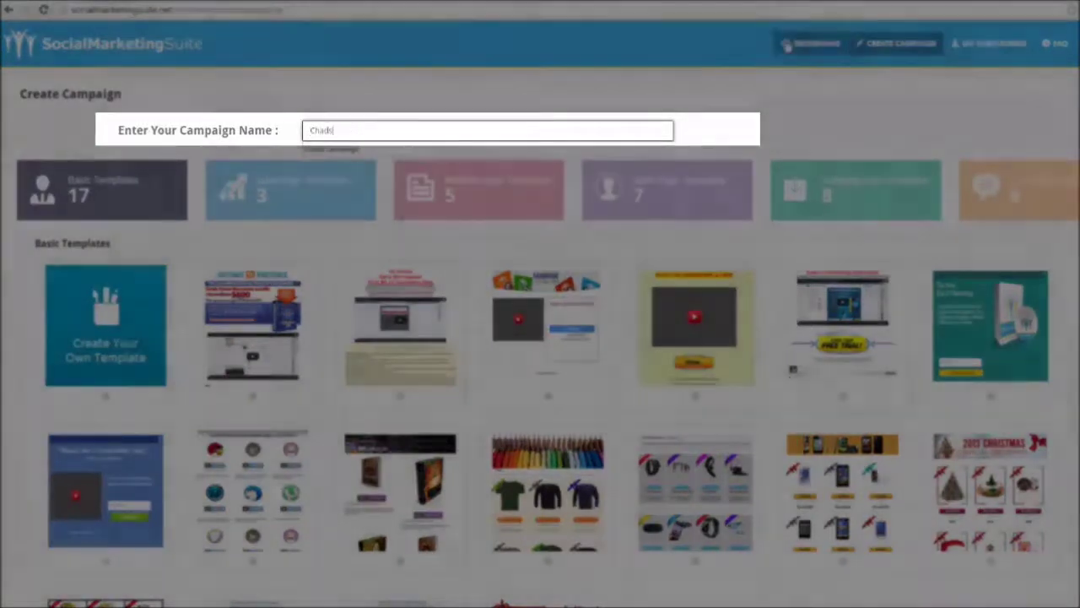
pyautogui.click(105, 287)
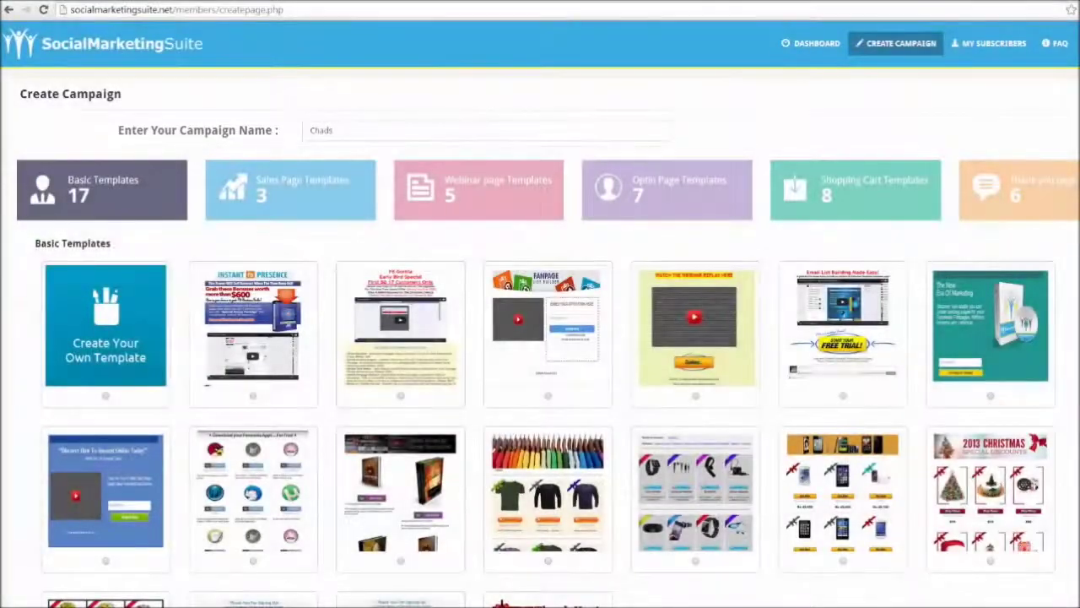
pyautogui.scroll(-3, 540, 337)
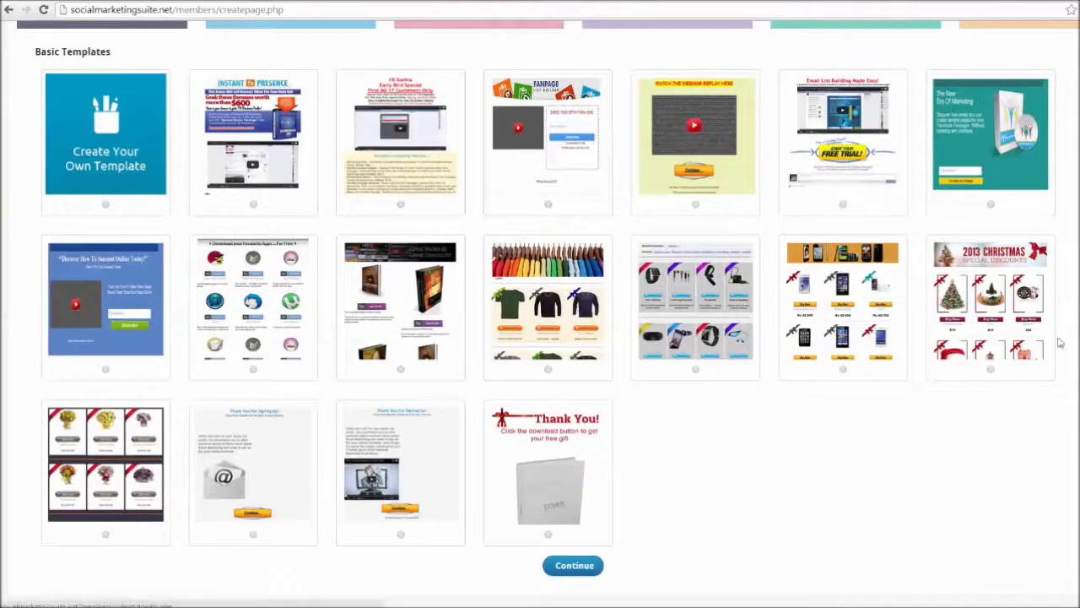
# Step: Start the campaign with the mobile phone store design, Template 12, and preview the page before returning to the block layout
pyautogui.click(843, 370)
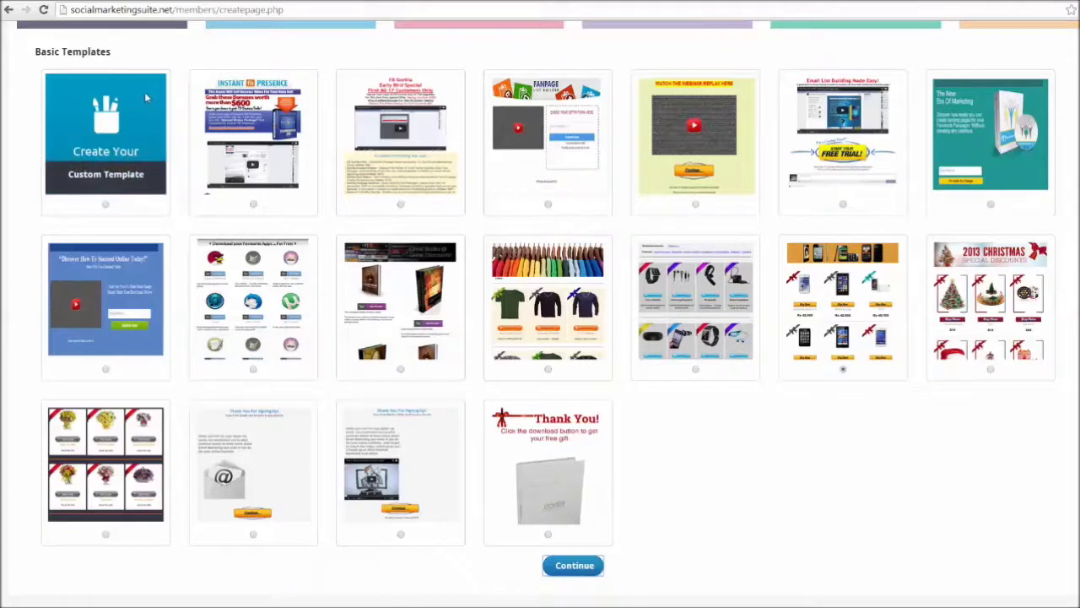
pyautogui.click(586, 566)
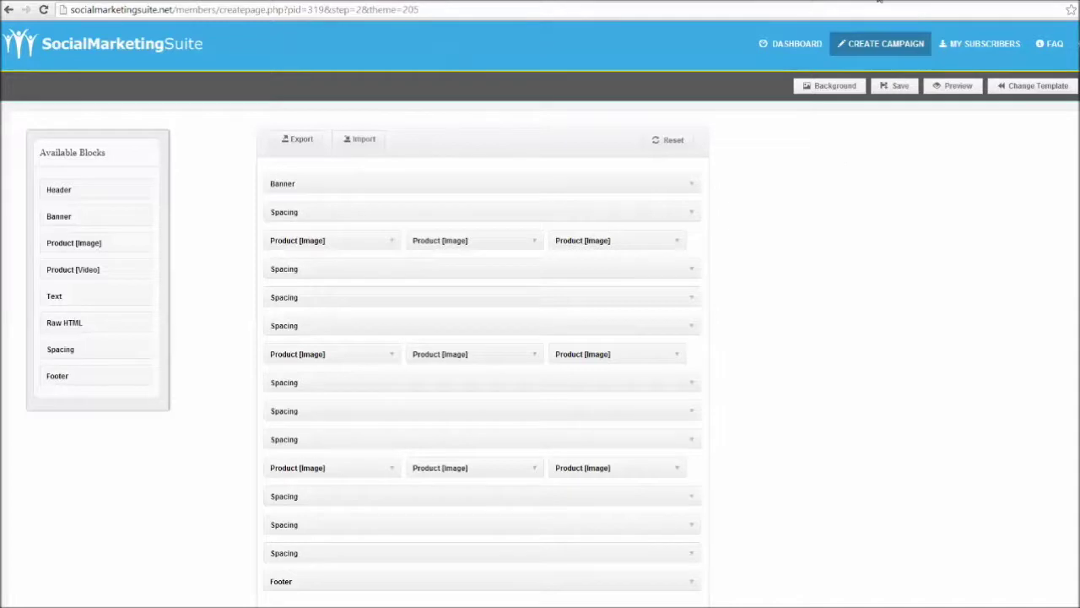
pyautogui.click(954, 85)
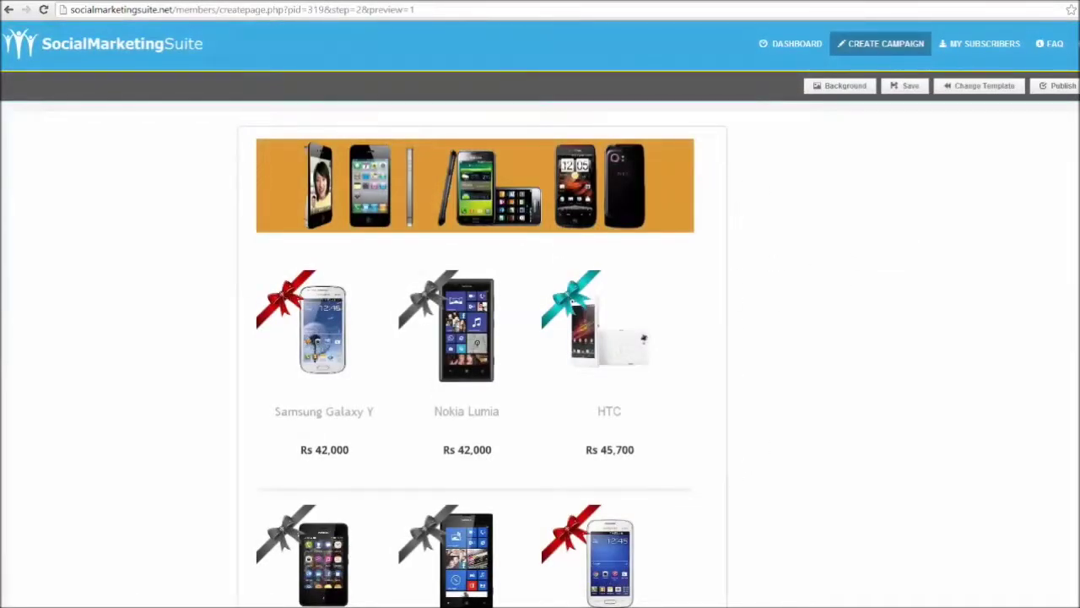
pyautogui.scroll(-5, 540, 337)
pyautogui.scroll(5, 540, 337)
pyautogui.hotkey('alt', 'Left')
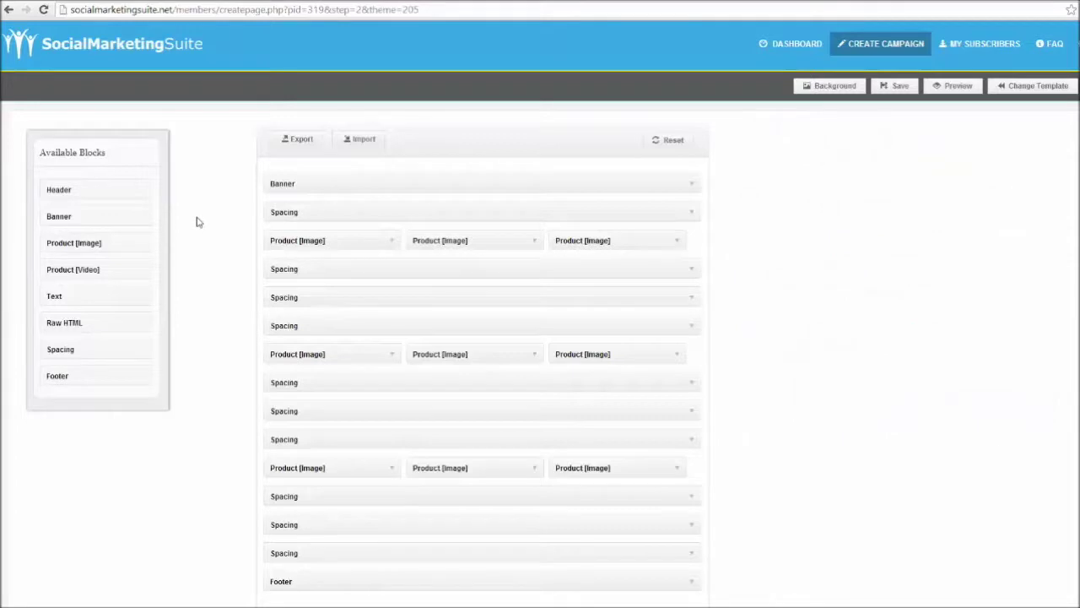
# Step: Try adding a Header block above the banner, check the page preview, and delete the block again
pyautogui.moveTo(65, 188); pyautogui.dragTo(310, 185)
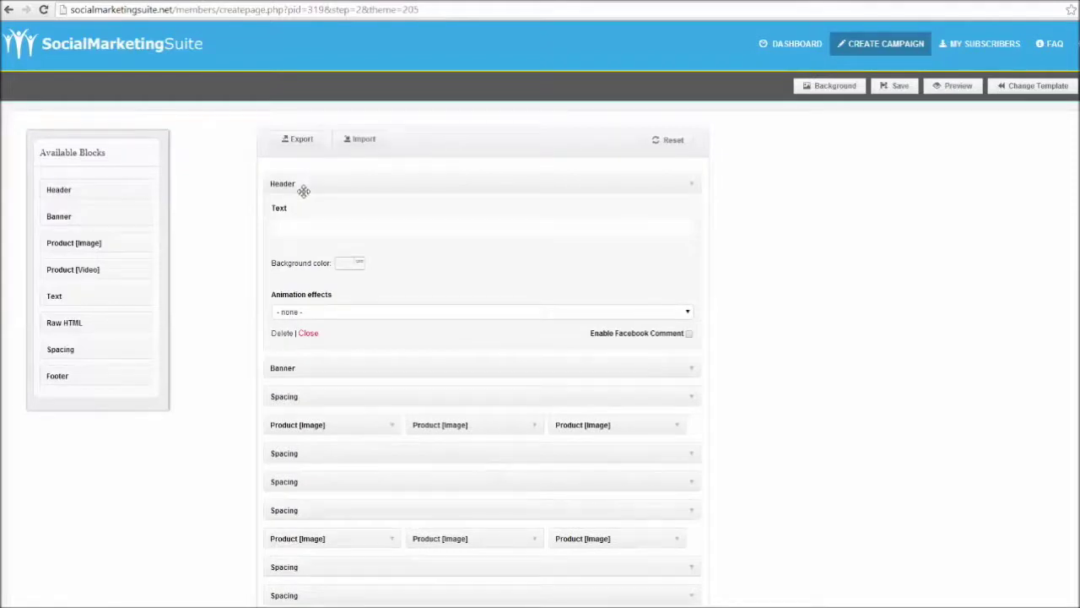
pyautogui.click(304, 222)
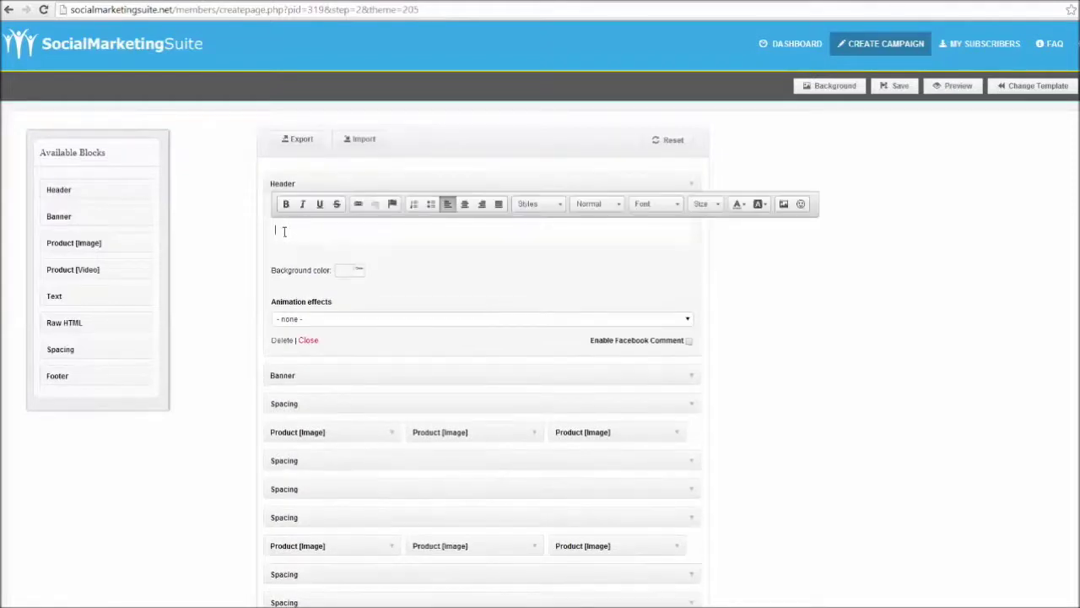
pyautogui.click(829, 257)
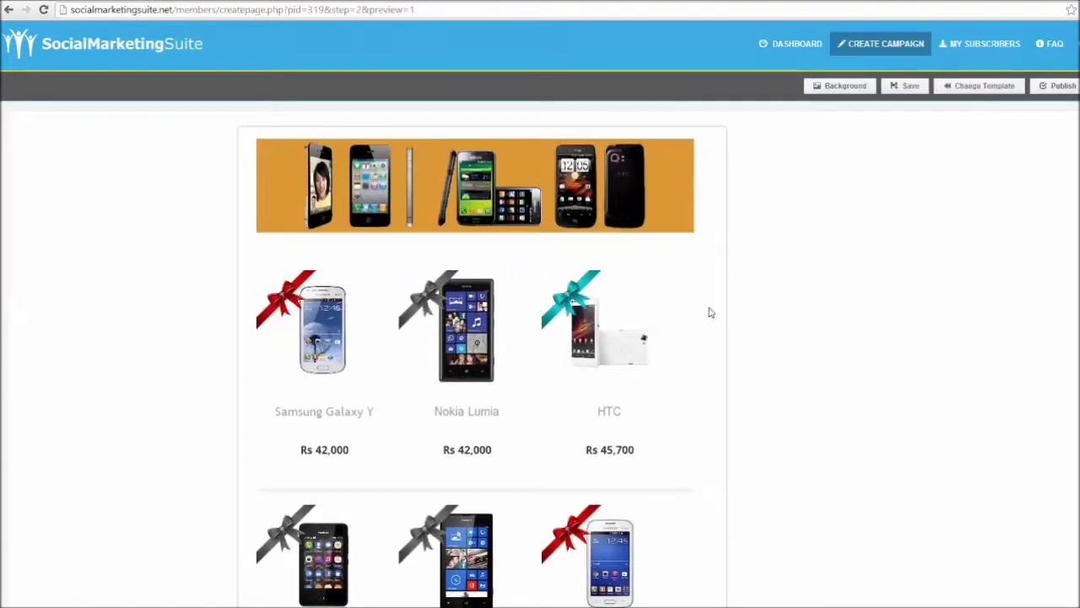
pyautogui.hotkey('alt', 'Left')
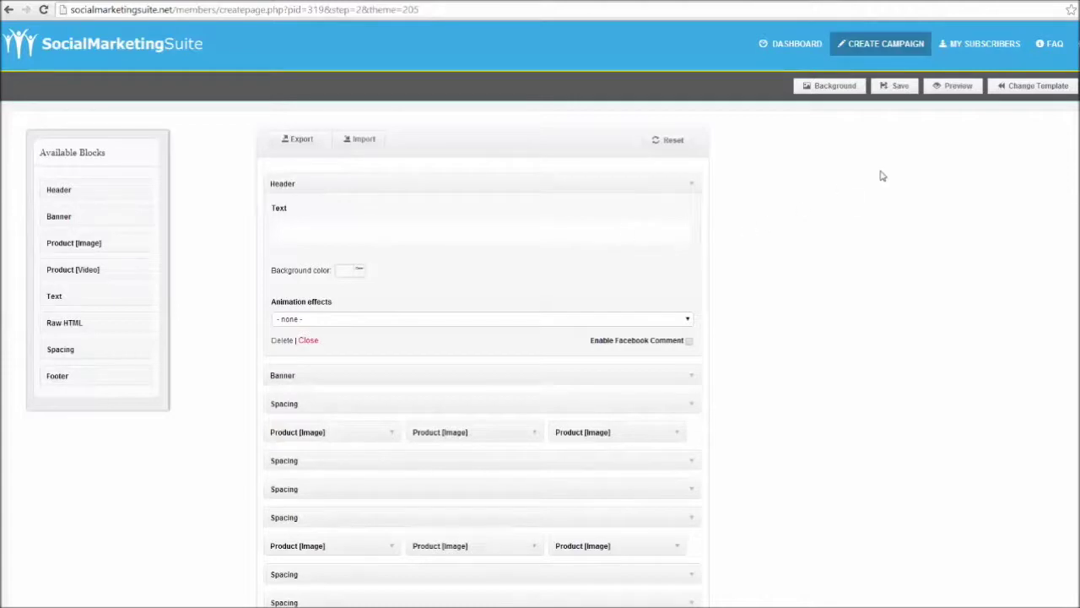
pyautogui.click(283, 341)
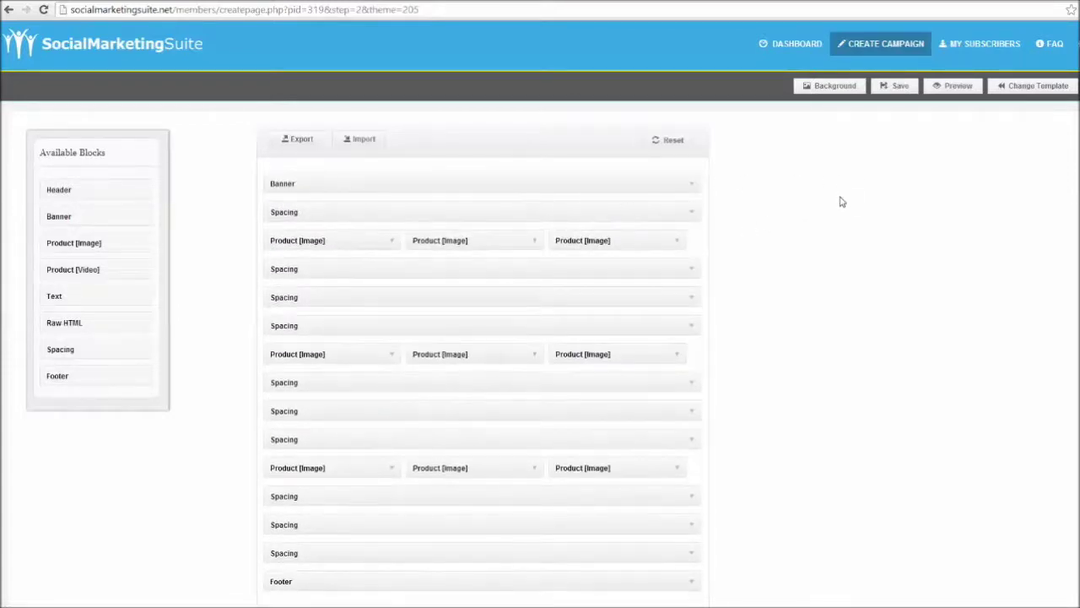
# Step: Review the Banner block's settings, including the available animation effects and the Facebook comment option
pyautogui.click(688, 185)
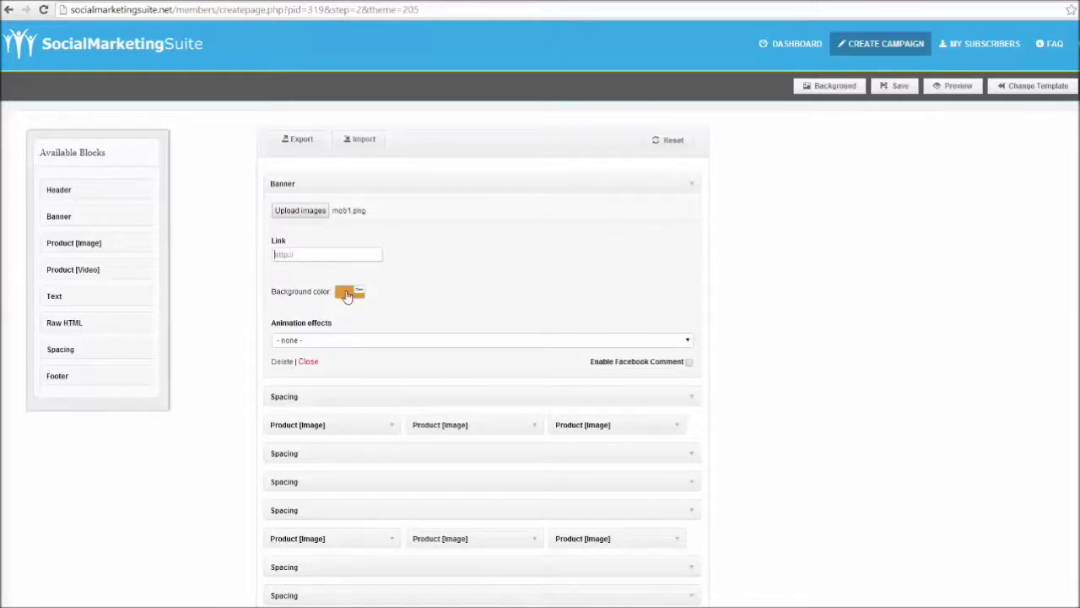
pyautogui.click(686, 341)
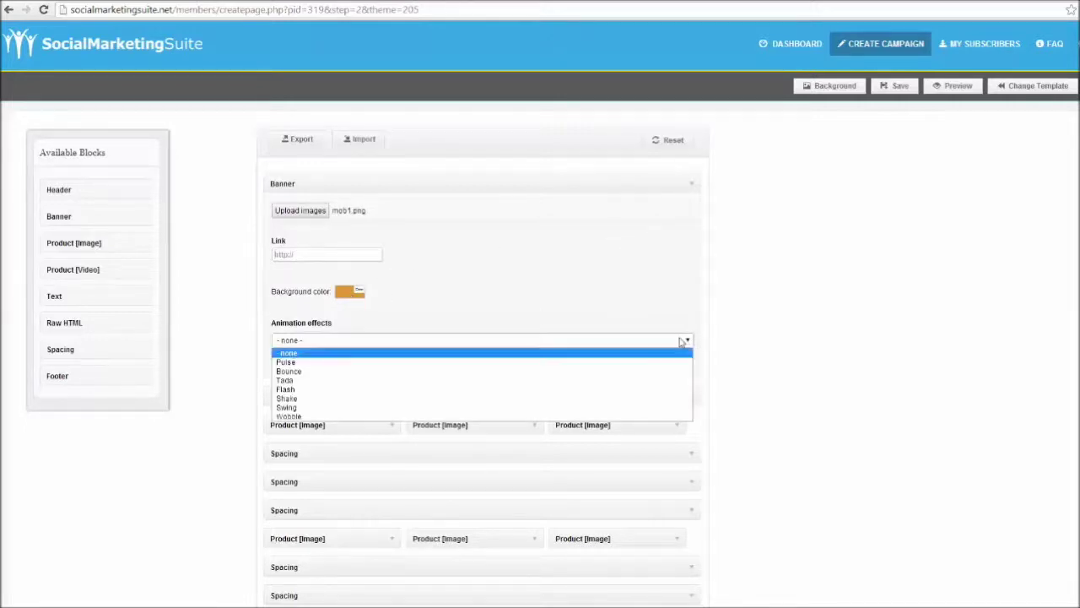
pyautogui.click(979, 335)
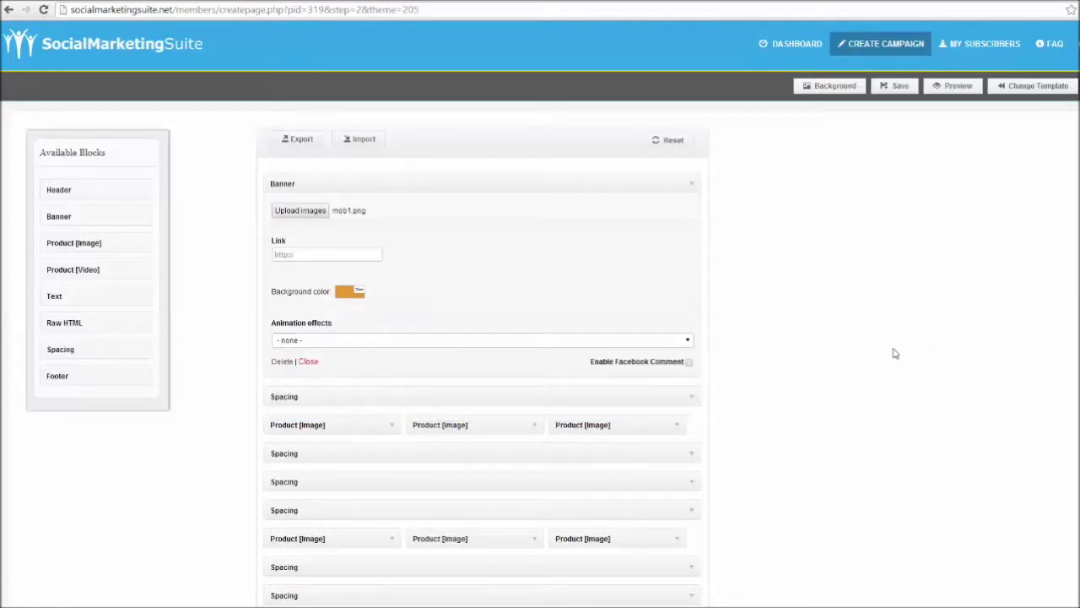
pyautogui.click(953, 85)
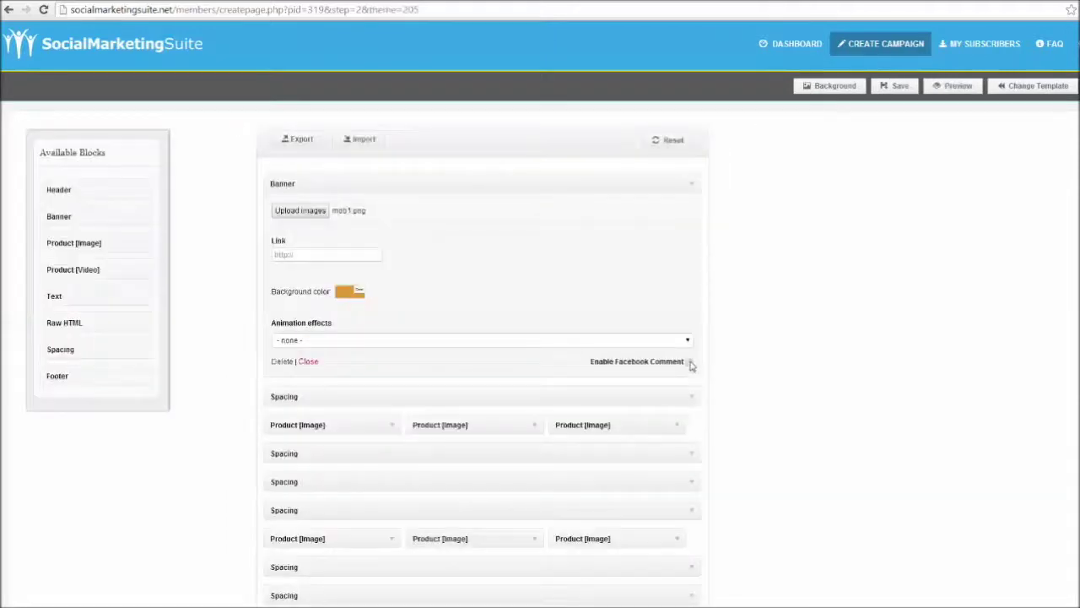
pyautogui.click(689, 362)
pyautogui.click(688, 363)
pyautogui.click(694, 188)
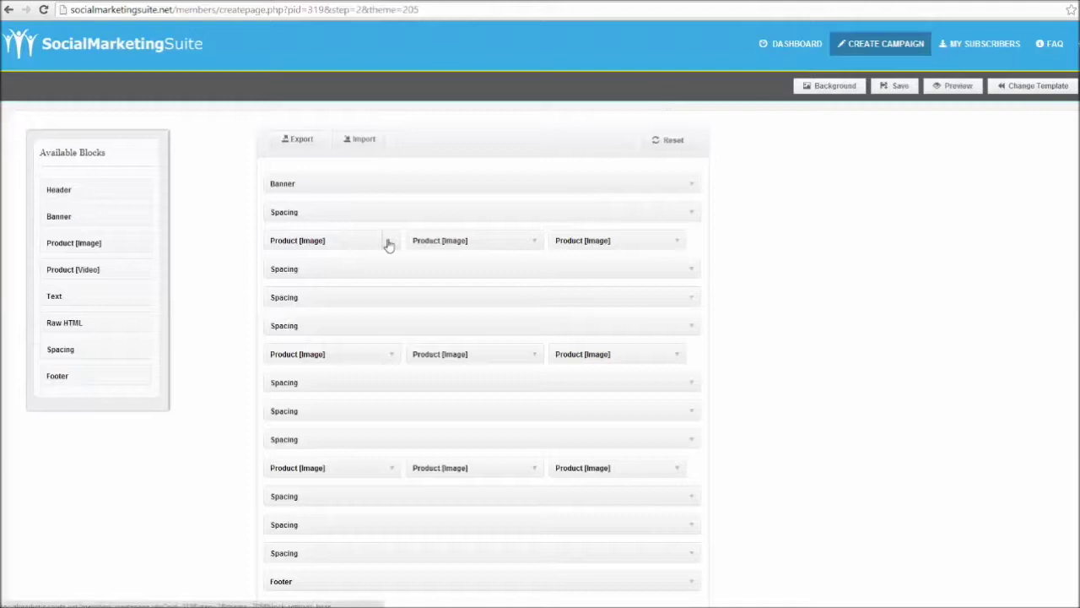
# Step: Open the three product blocks in the first row and check that their titles can be edited
pyautogui.click(388, 243)
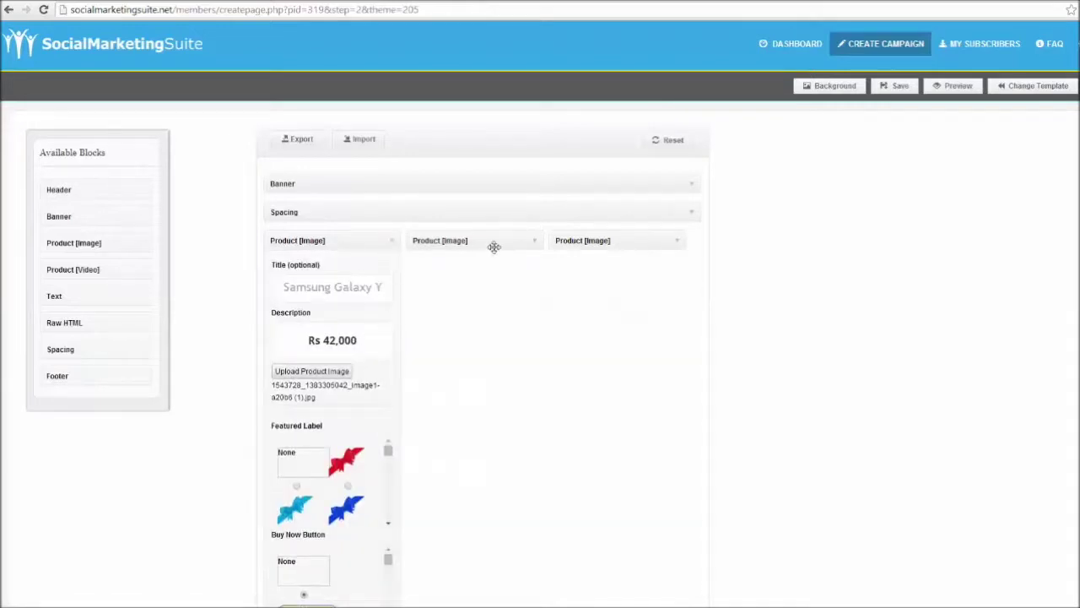
pyautogui.click(532, 246)
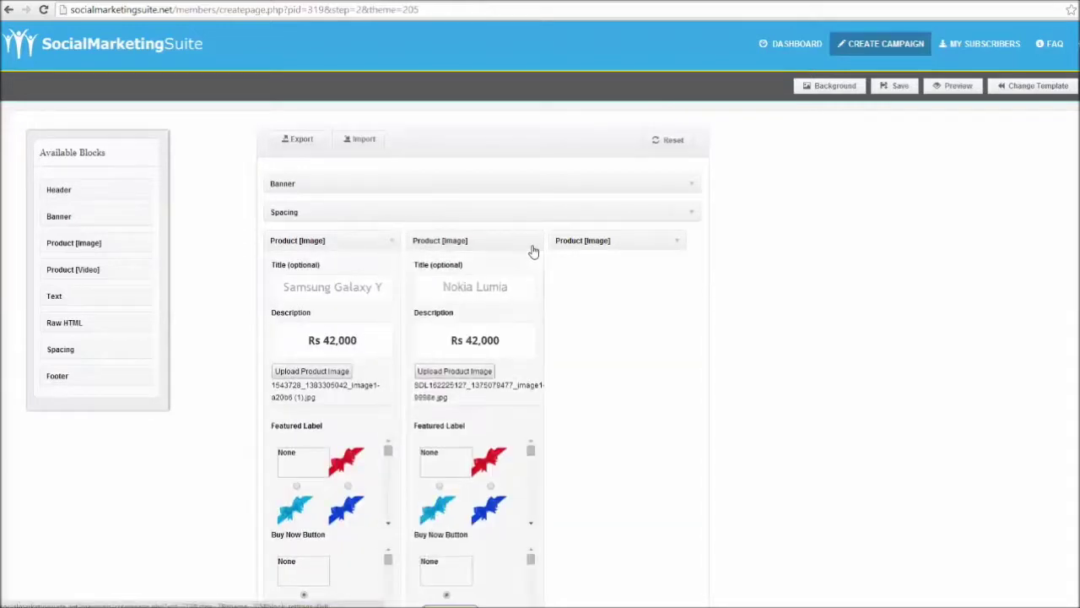
pyautogui.click(677, 243)
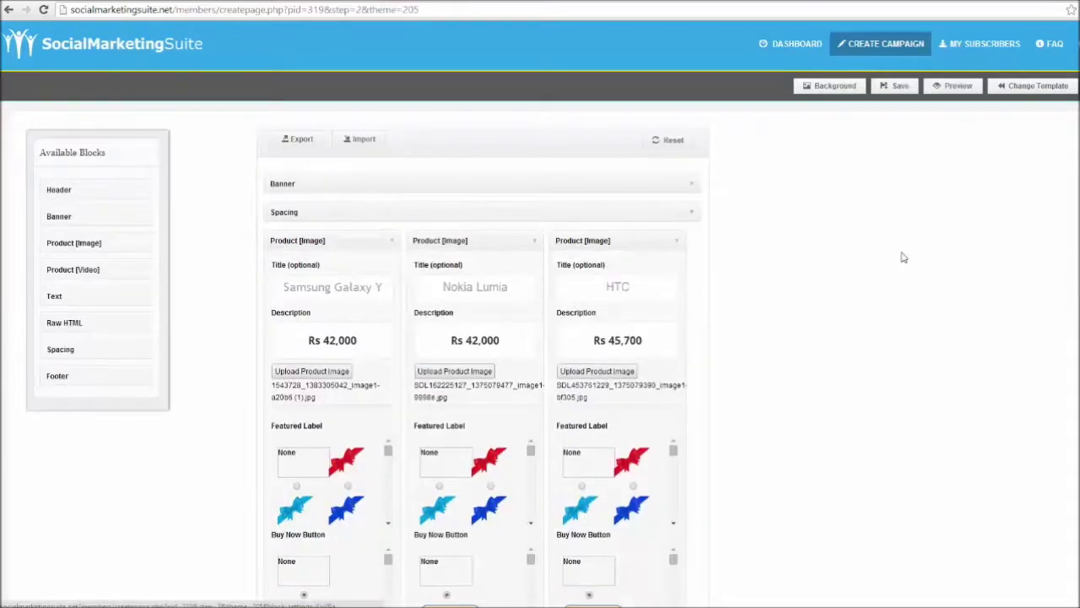
pyautogui.click(387, 289)
pyautogui.moveTo(384, 289); pyautogui.dragTo(279, 289)
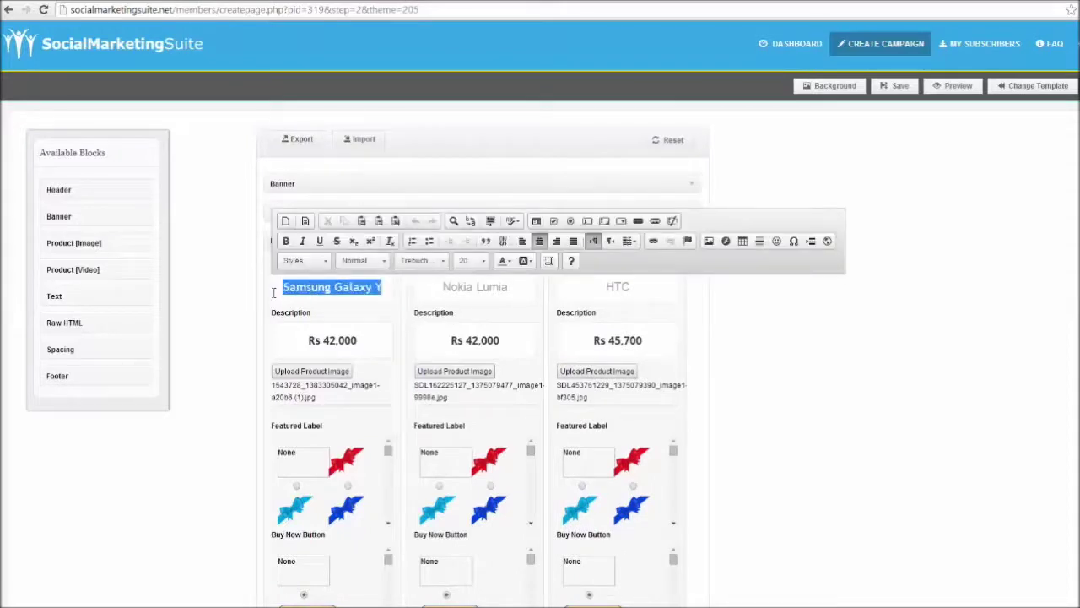
pyautogui.click(520, 287)
pyautogui.moveTo(519, 287); pyautogui.dragTo(410, 285)
pyautogui.click(641, 290)
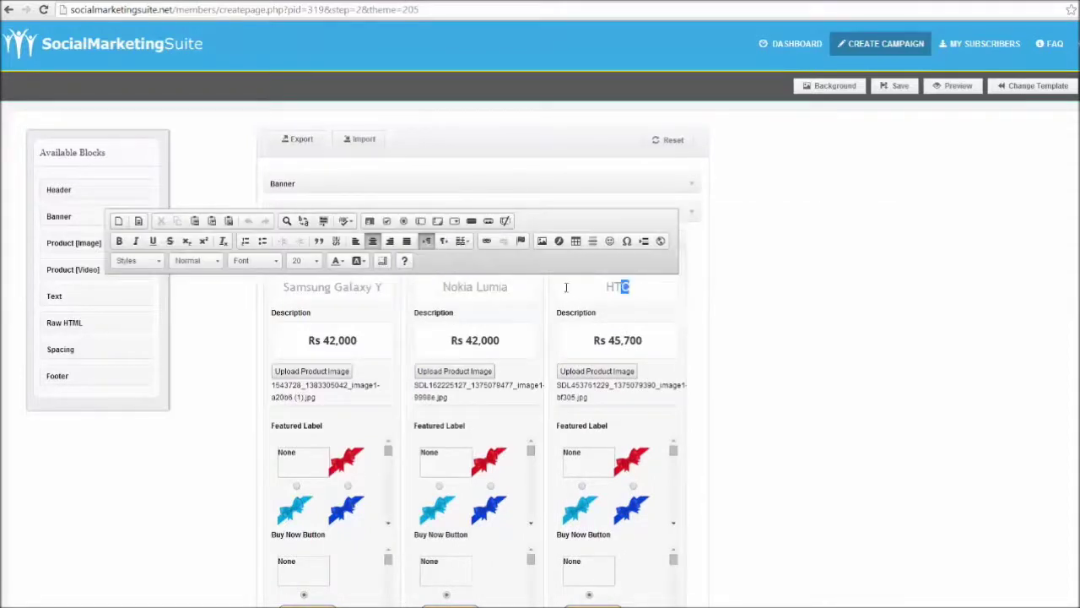
pyautogui.click(871, 296)
pyautogui.moveTo(387, 287); pyautogui.dragTo(286, 287)
pyautogui.click(786, 309)
# Step: Insert a $ directly before 42,000 in the Samsung Galaxy Y product's description
pyautogui.moveTo(362, 339); pyautogui.dragTo(308, 340)
pyautogui.click(324, 340)
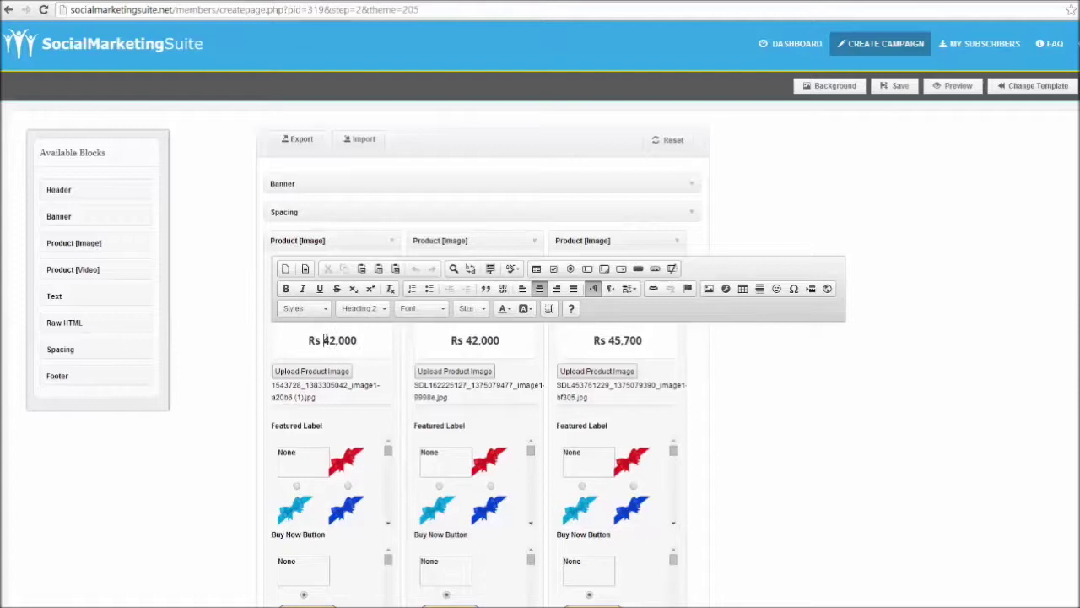
pyautogui.write('$')
pyautogui.click(844, 379)
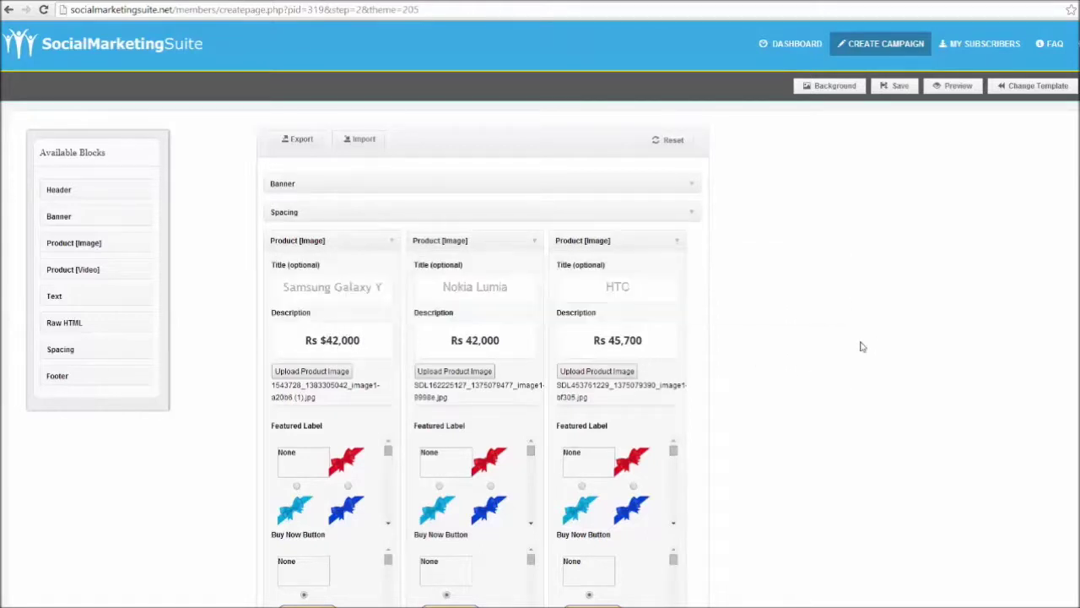
# Step: Set the Samsung Galaxy Y product's featured label to None, choose the yellow Buy Now button, and collapse the row's product blocks
pyautogui.scroll(-2, 794, 282)
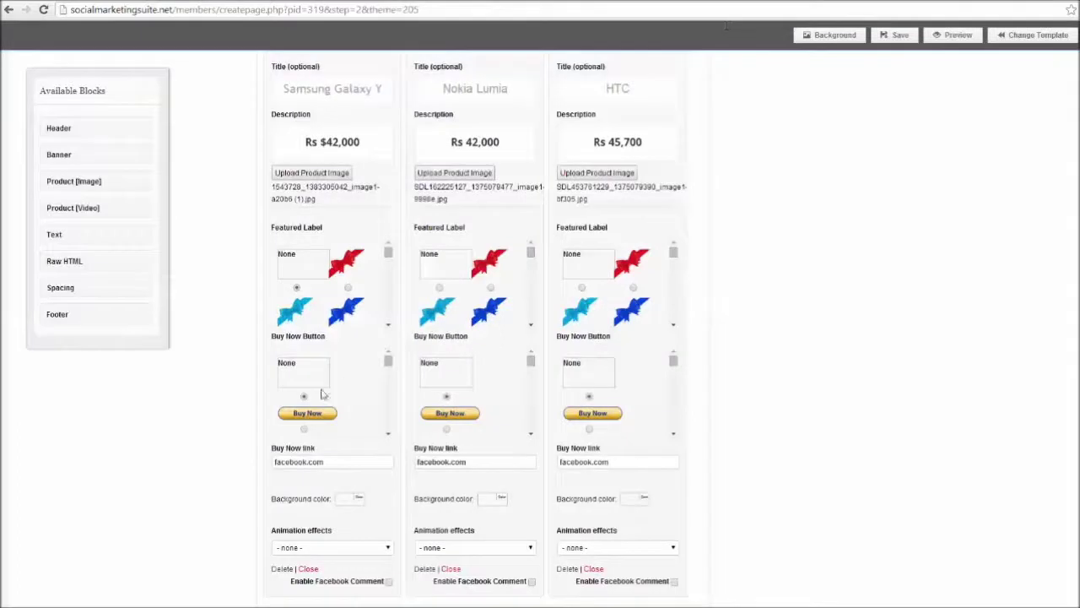
pyautogui.click(304, 430)
pyautogui.moveTo(345, 461); pyautogui.dragTo(199, 455)
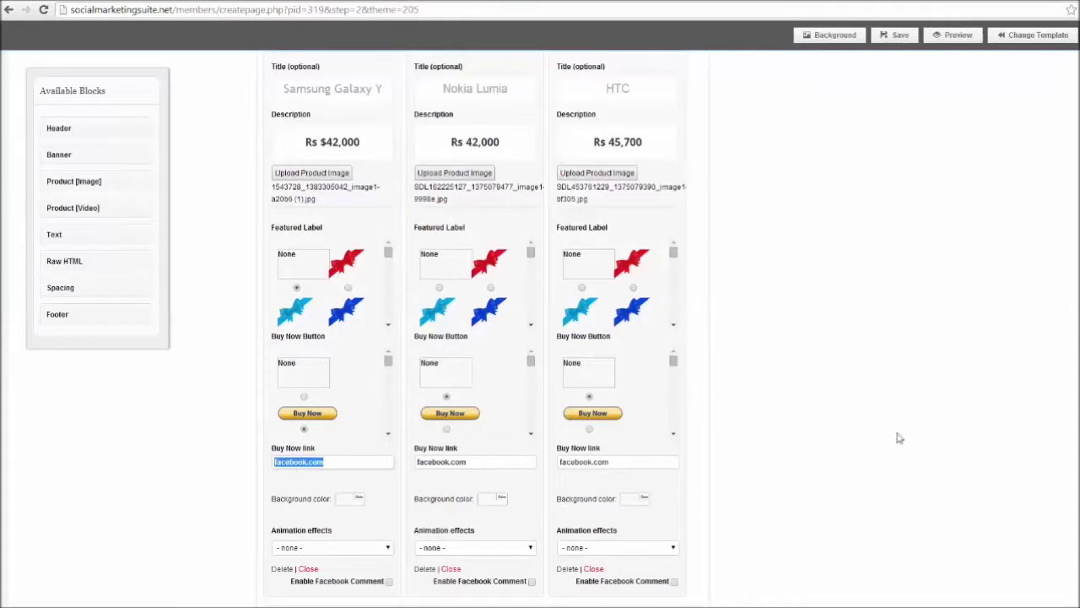
pyautogui.scroll(-2, 784, 393)
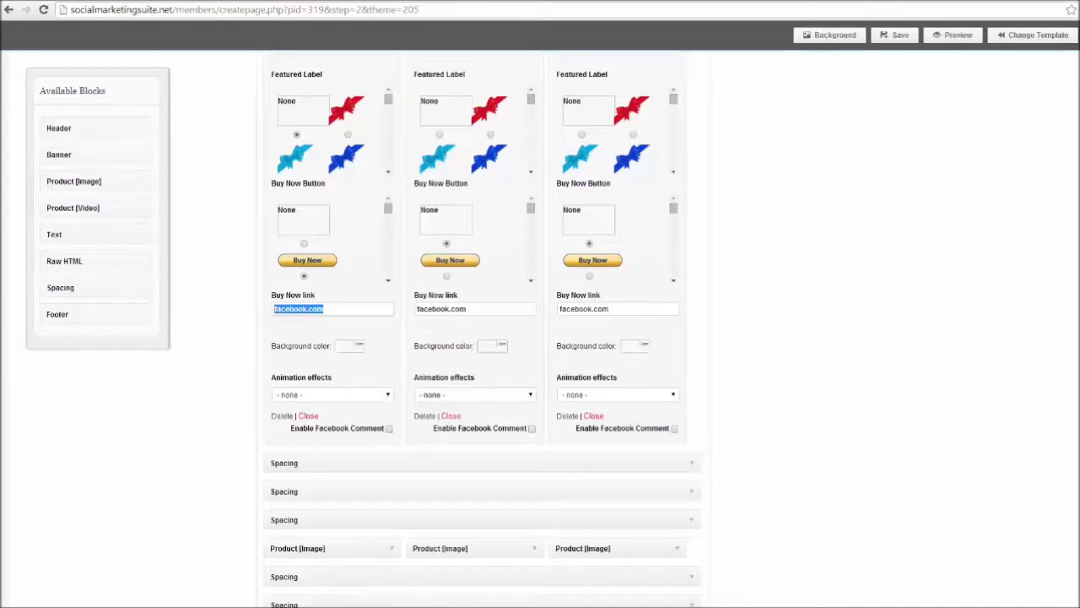
pyautogui.scroll(3, 979, 224)
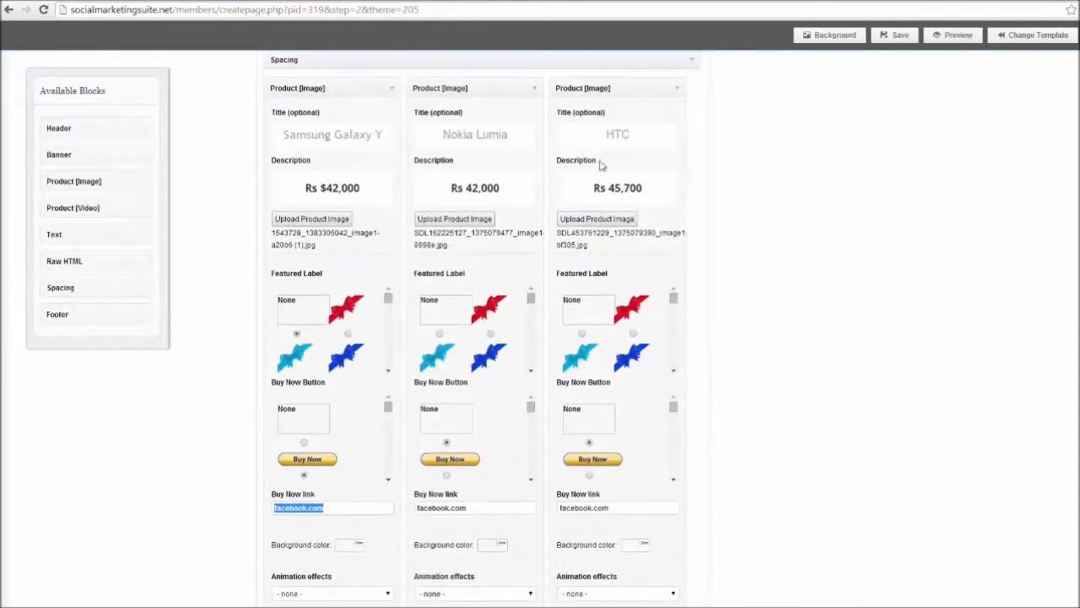
pyautogui.click(392, 91)
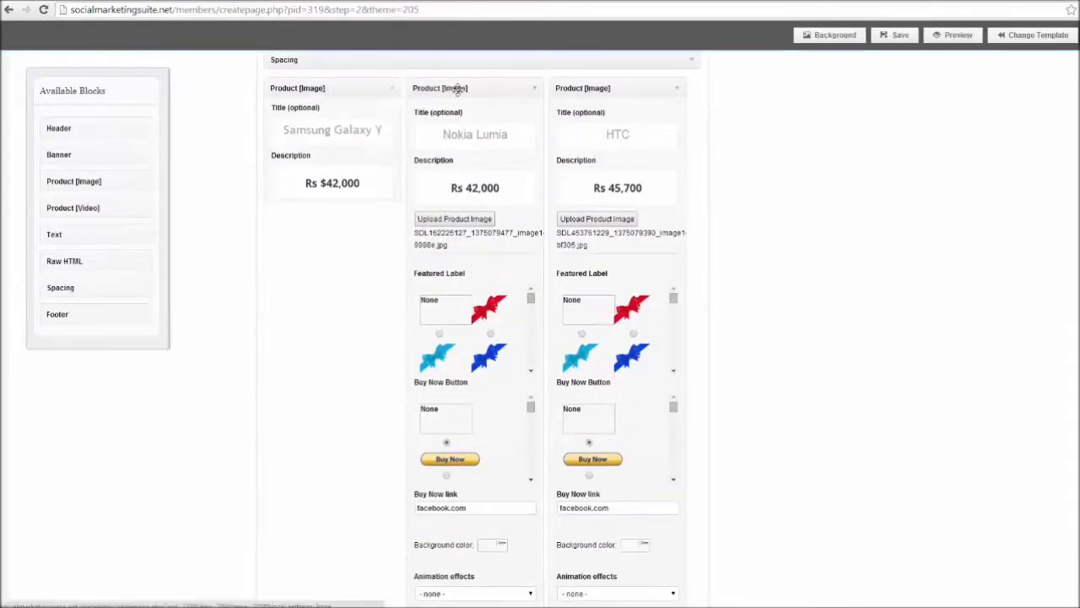
pyautogui.click(676, 89)
pyautogui.click(535, 90)
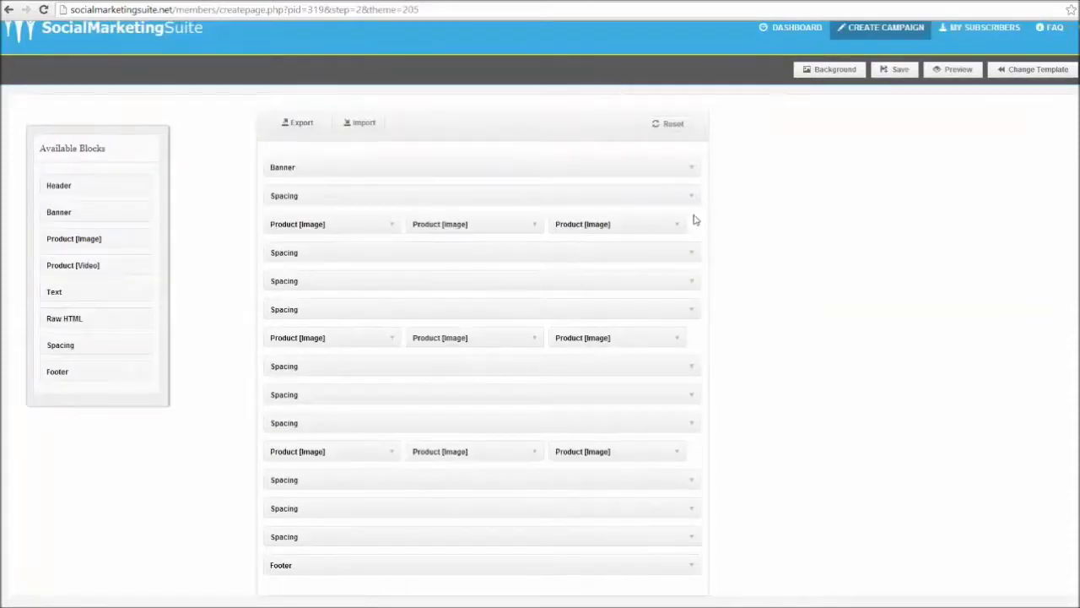
# Step: Check the first Spacing block below the first product row and delete the third one
pyautogui.click(691, 258)
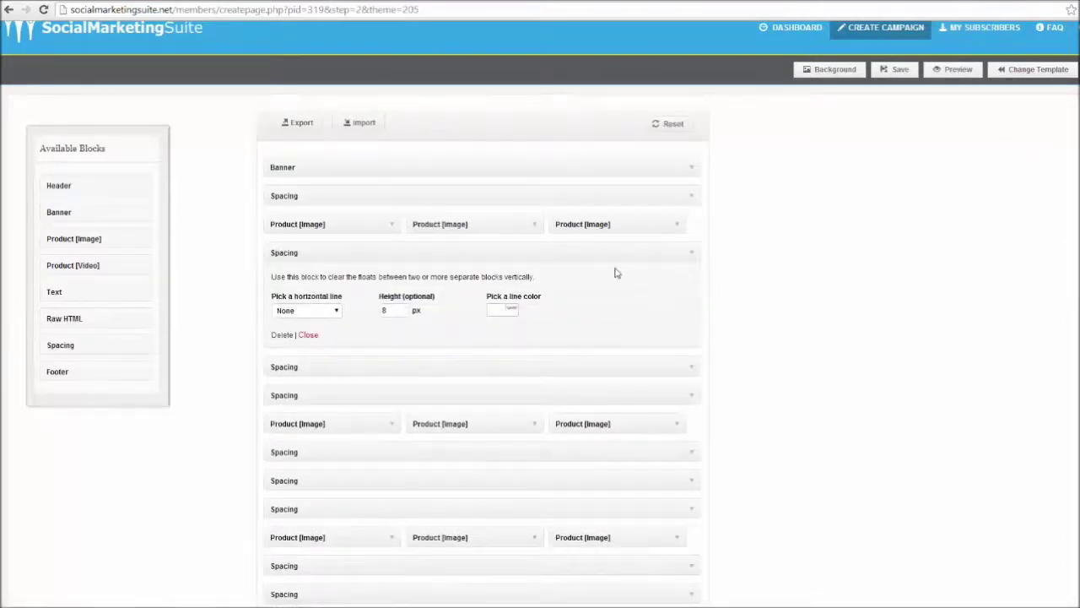
pyautogui.click(688, 256)
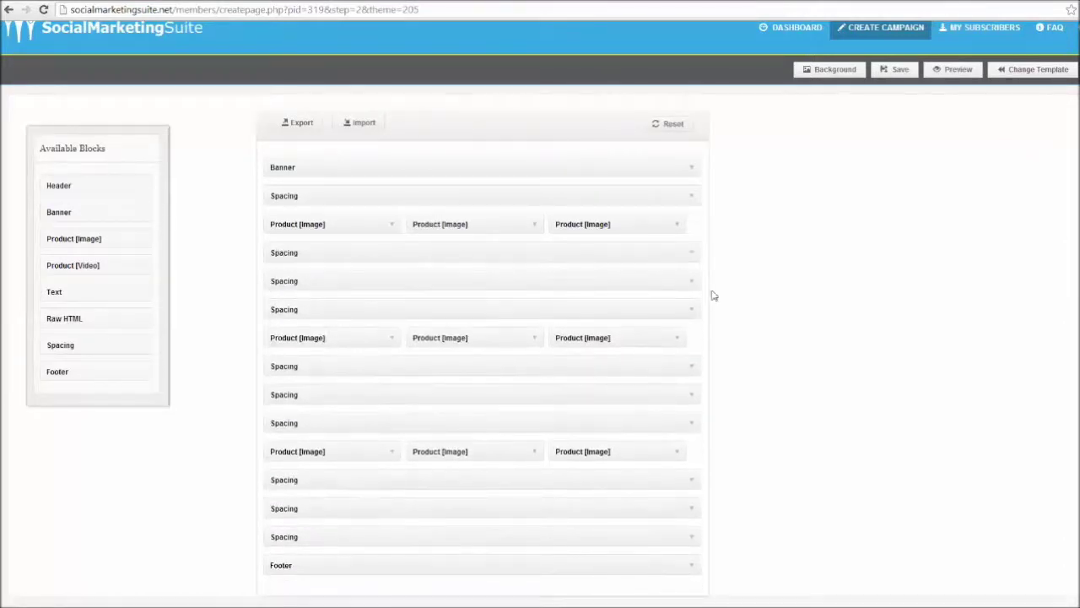
pyautogui.click(692, 316)
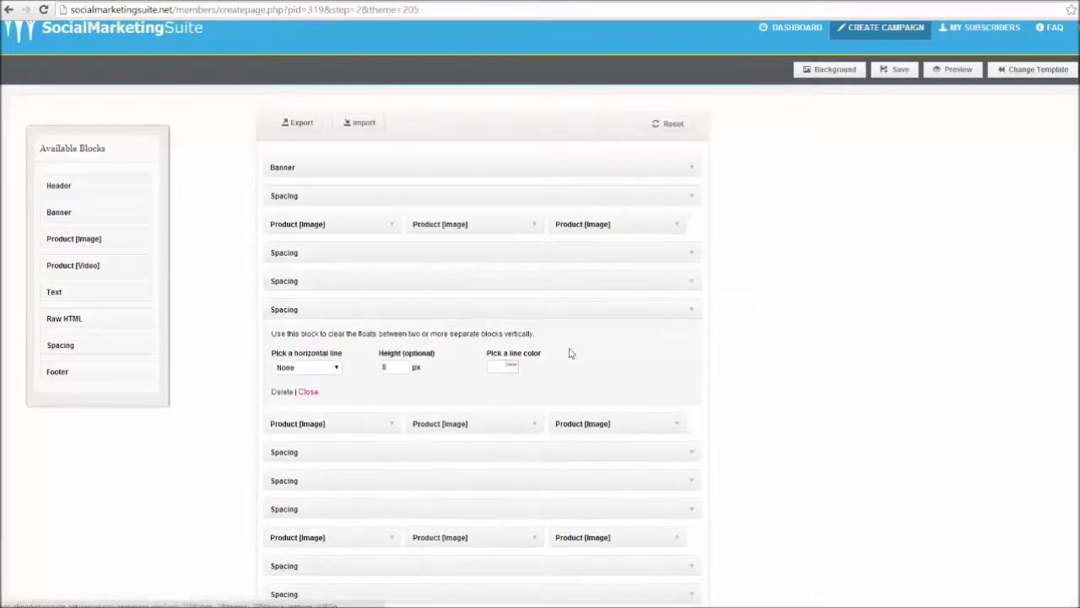
pyautogui.click(284, 396)
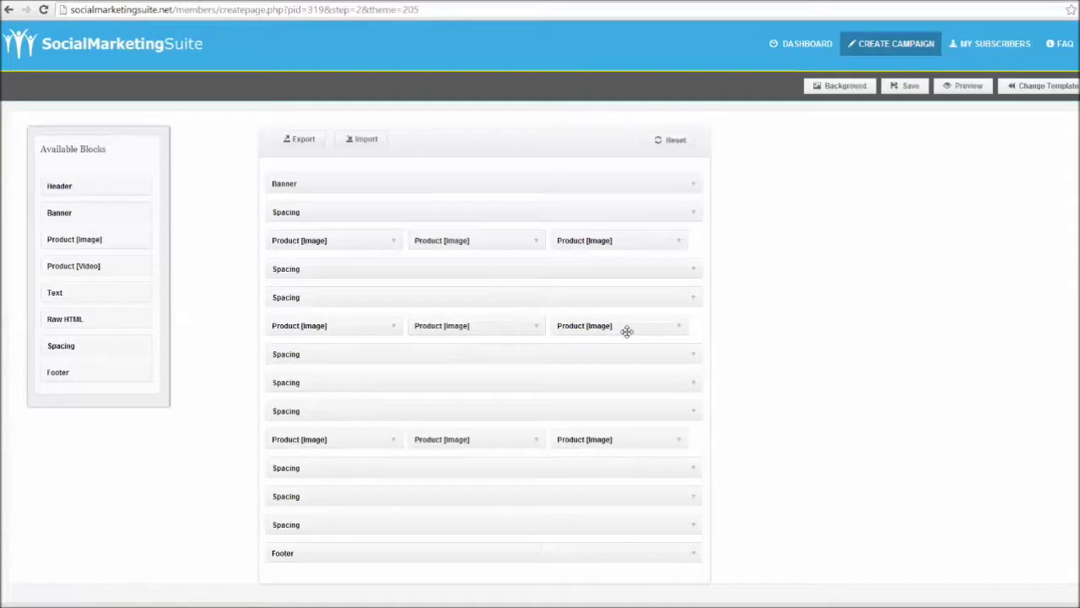
# Step: Delete the middle Spacing block between the last product row and the footer
pyautogui.click(694, 413)
pyautogui.click(297, 493)
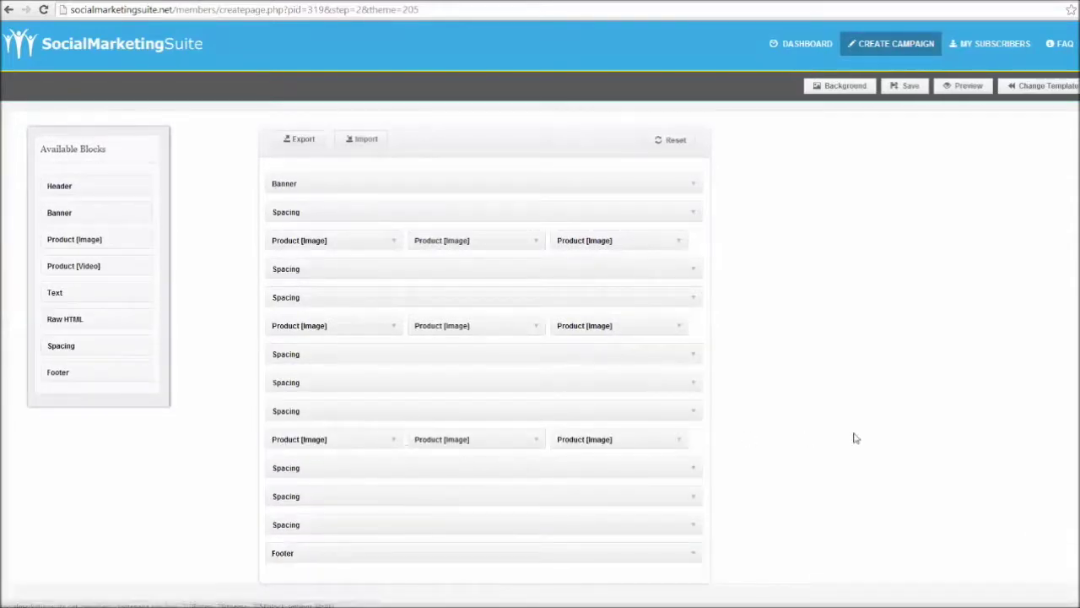
pyautogui.click(698, 498)
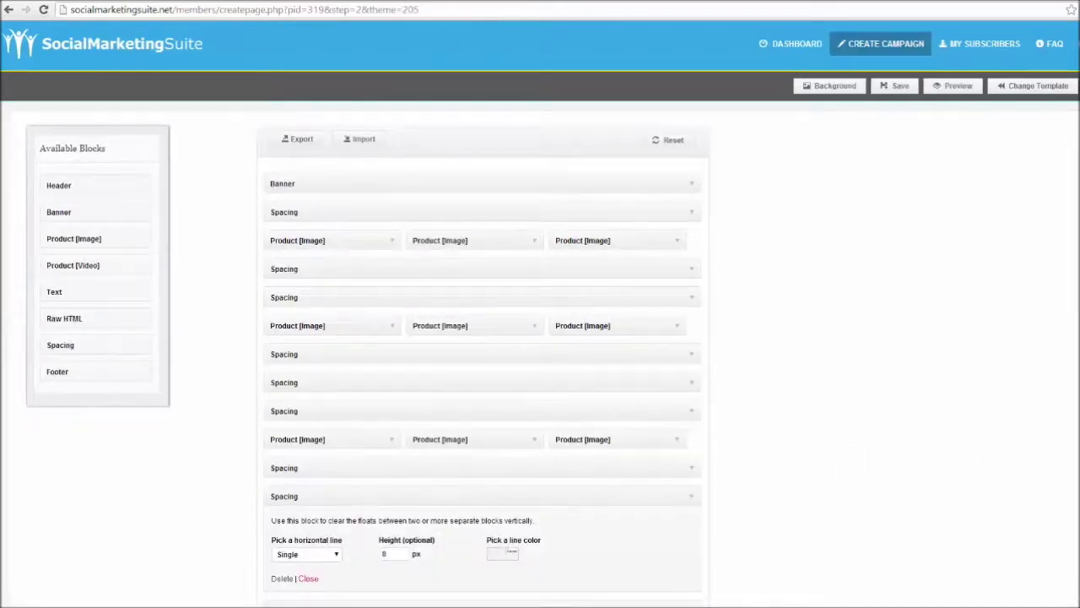
pyautogui.scroll(-2, 540, 337)
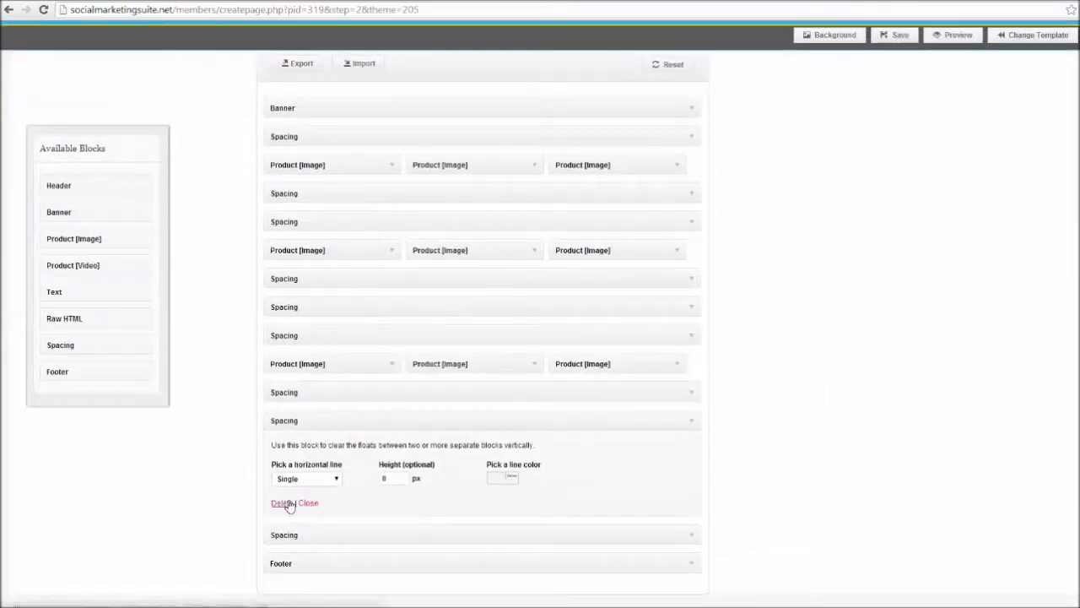
pyautogui.click(287, 503)
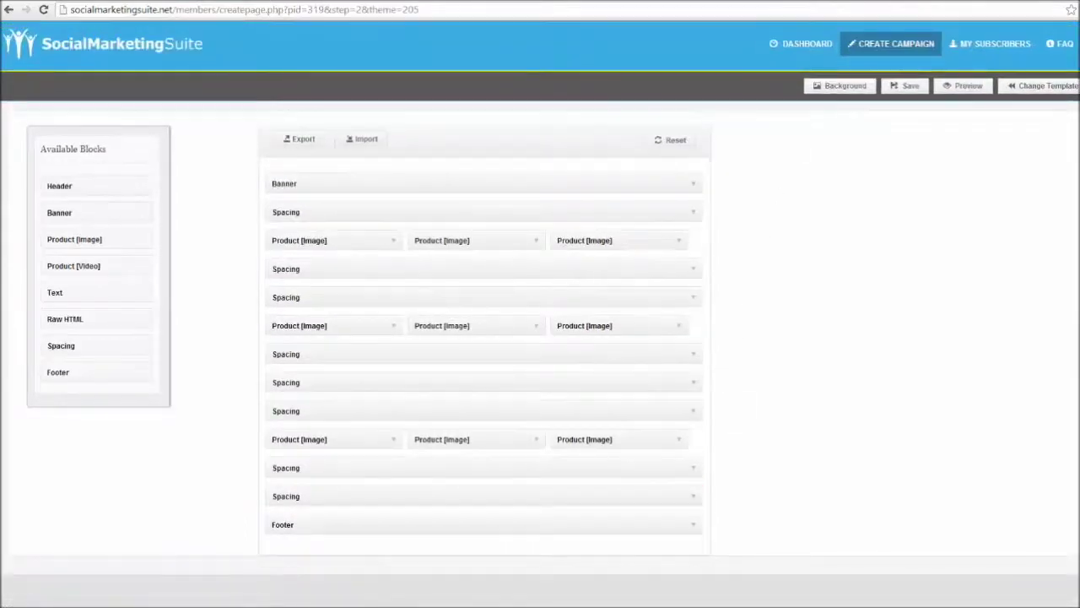
# Step: Change the campaign's template to Template 7 from the Basic Templates and load its block layout
pyautogui.moveTo(345, 320); pyautogui.dragTo(637, 329)
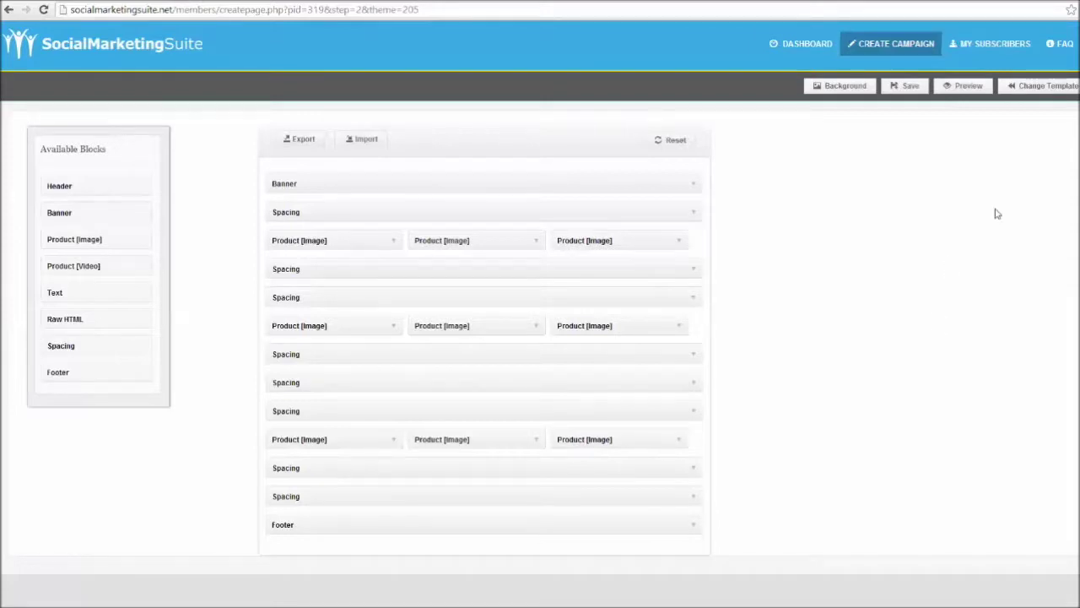
pyautogui.click(1055, 87)
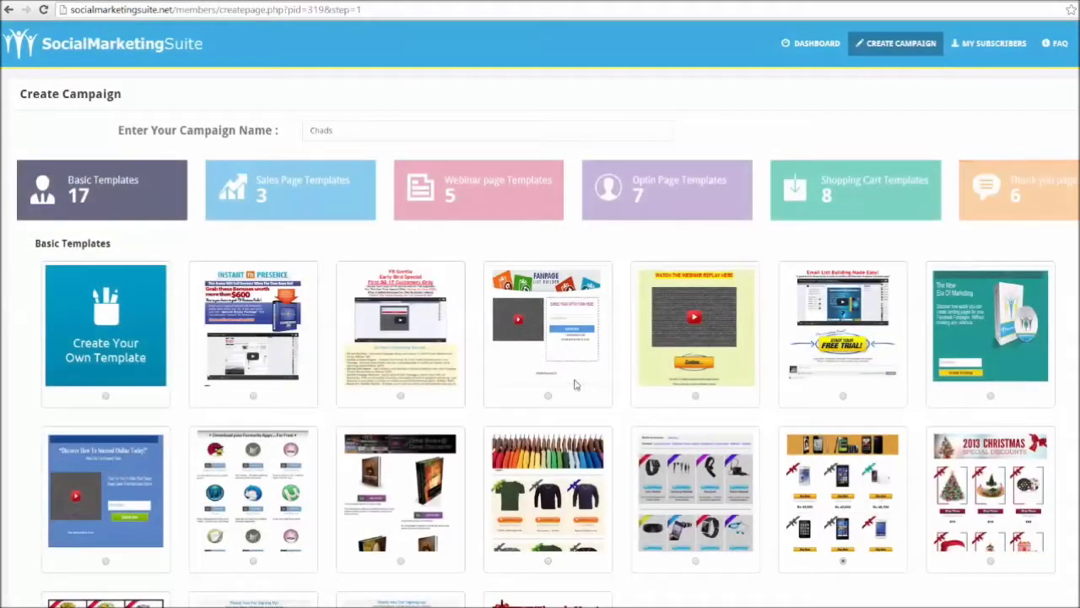
pyautogui.click(106, 561)
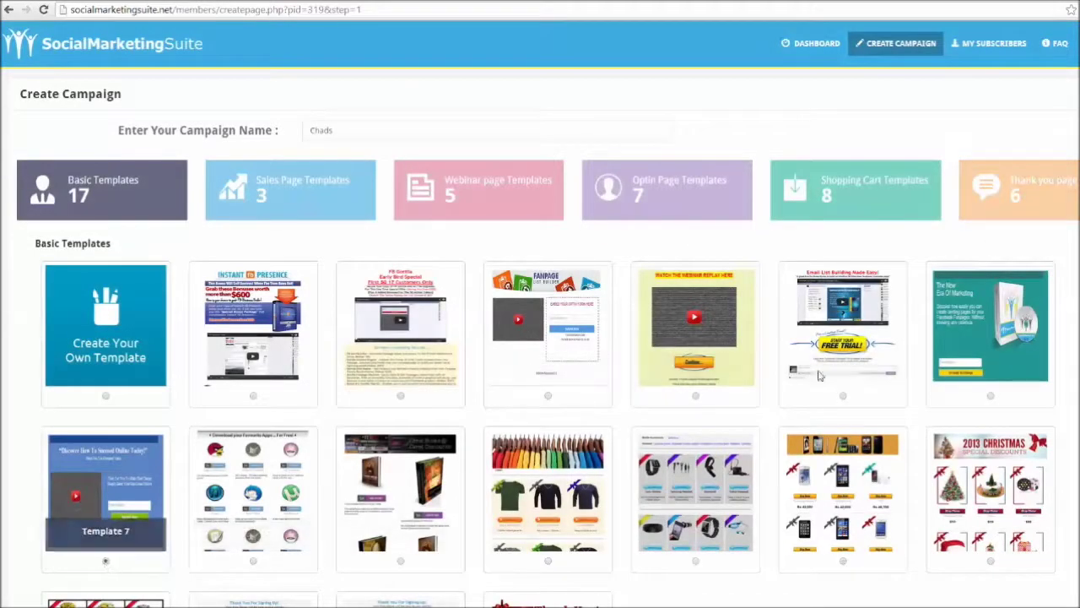
pyautogui.scroll(-2, 541, 337)
pyautogui.click(584, 570)
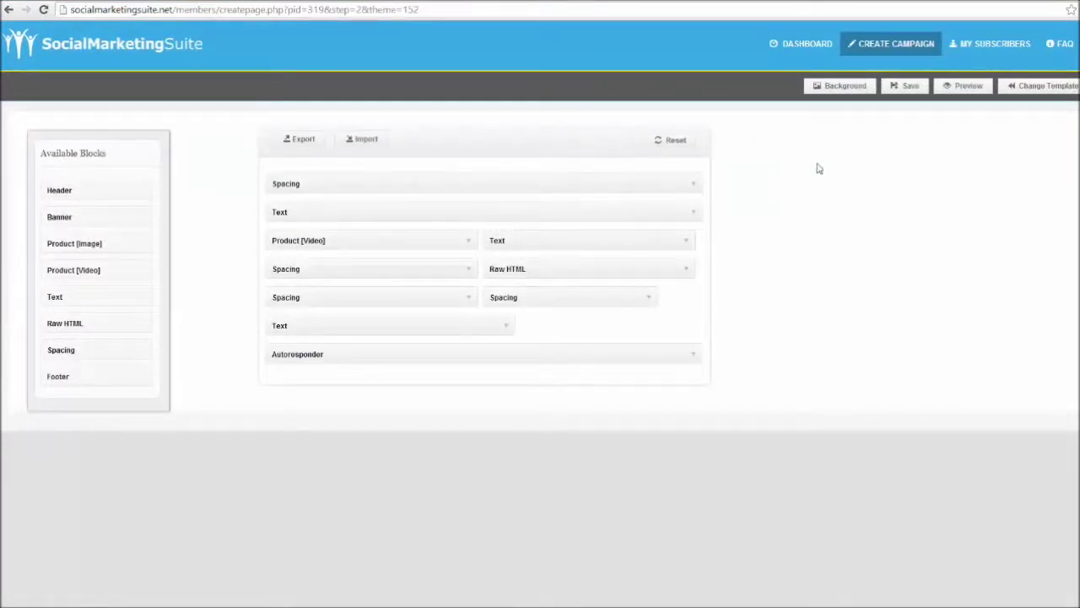
# Step: Preview the campaign page, look at the headline's text in its content editor, and return to the block layout
pyautogui.click(977, 91)
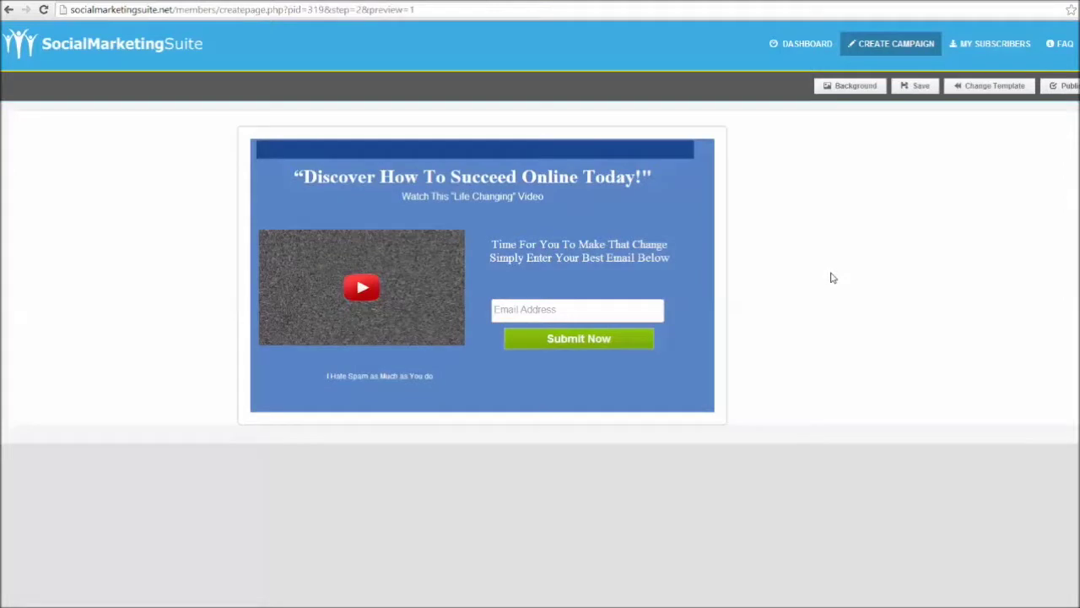
pyautogui.click(506, 194)
pyautogui.tripleClick(107, 215)
pyautogui.press('Delete')
pyautogui.moveTo(121, 212); pyautogui.dragTo(51, 211)
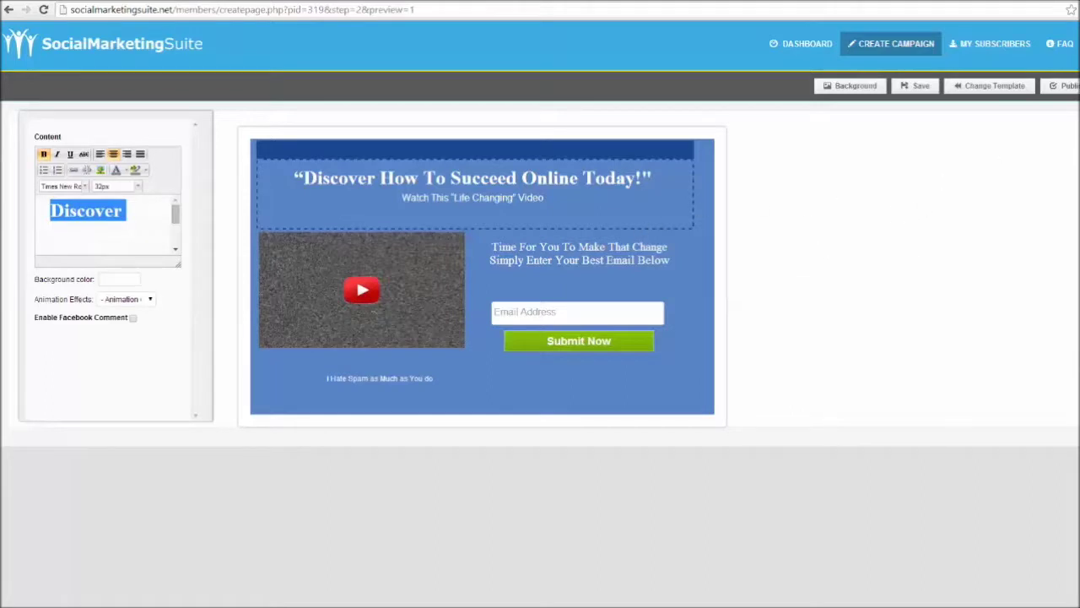
pyautogui.click(994, 85)
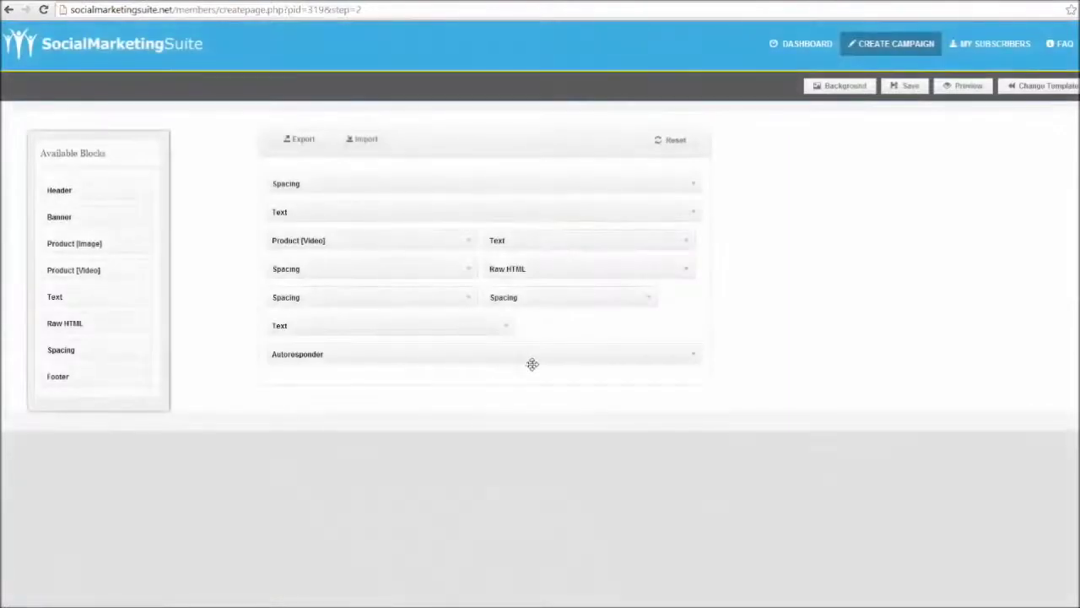
# Step: Examine the Autoresponder block's HTML form code field and form shortcode, then collapse the block
pyautogui.click(693, 358)
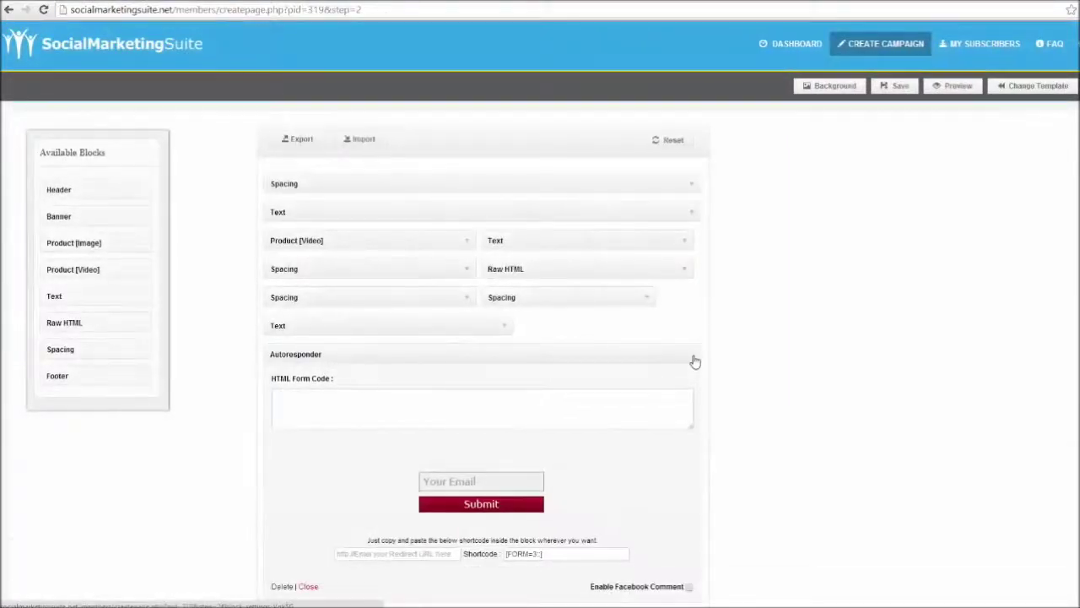
pyautogui.click(329, 402)
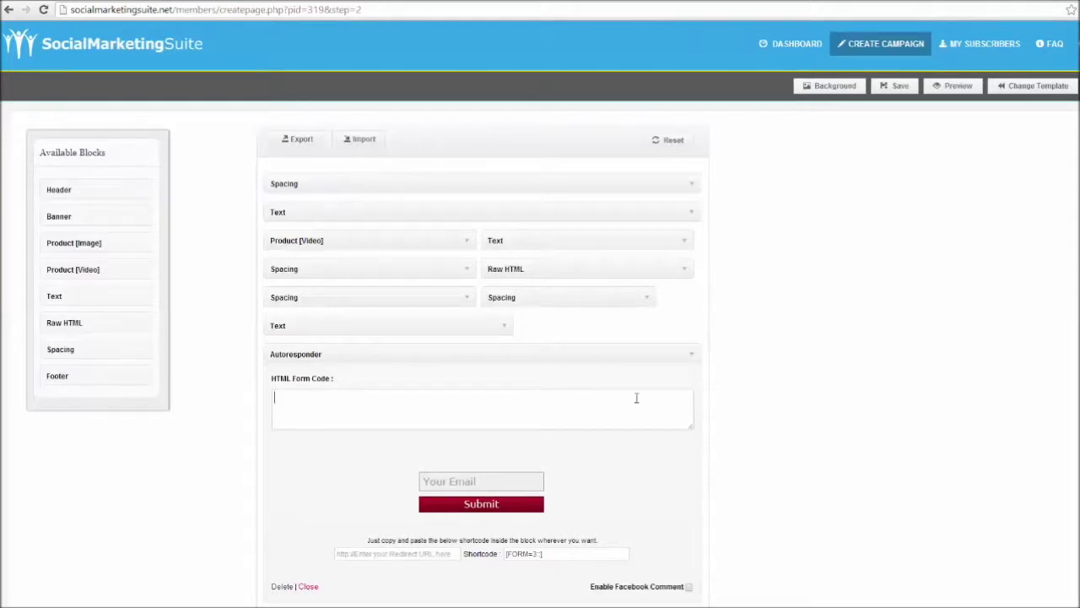
pyautogui.scroll(-1, 540, 314)
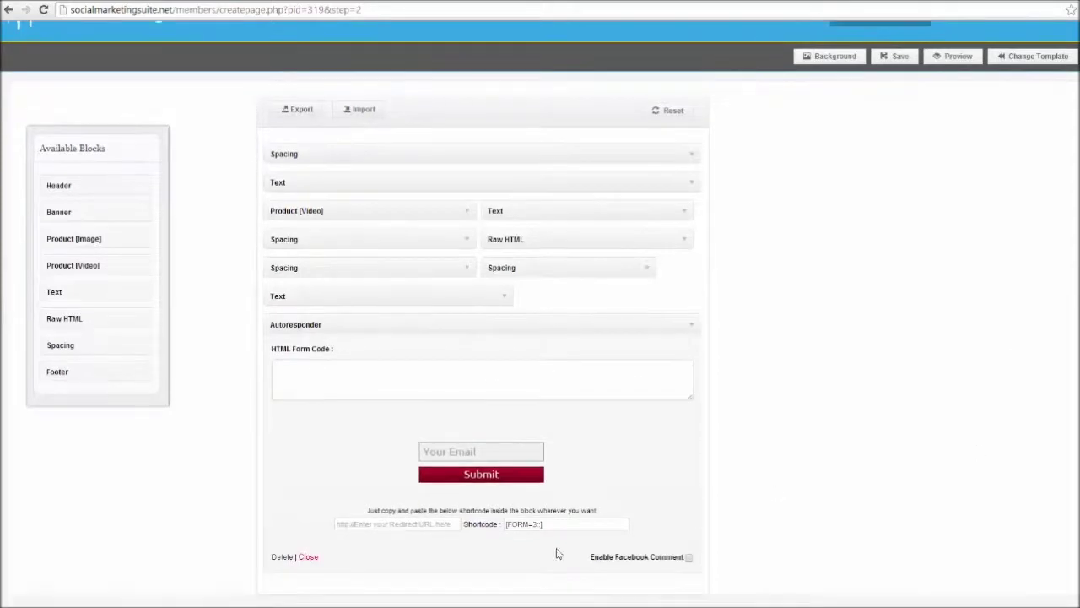
pyautogui.moveTo(556, 524); pyautogui.dragTo(489, 526)
pyautogui.click(860, 499)
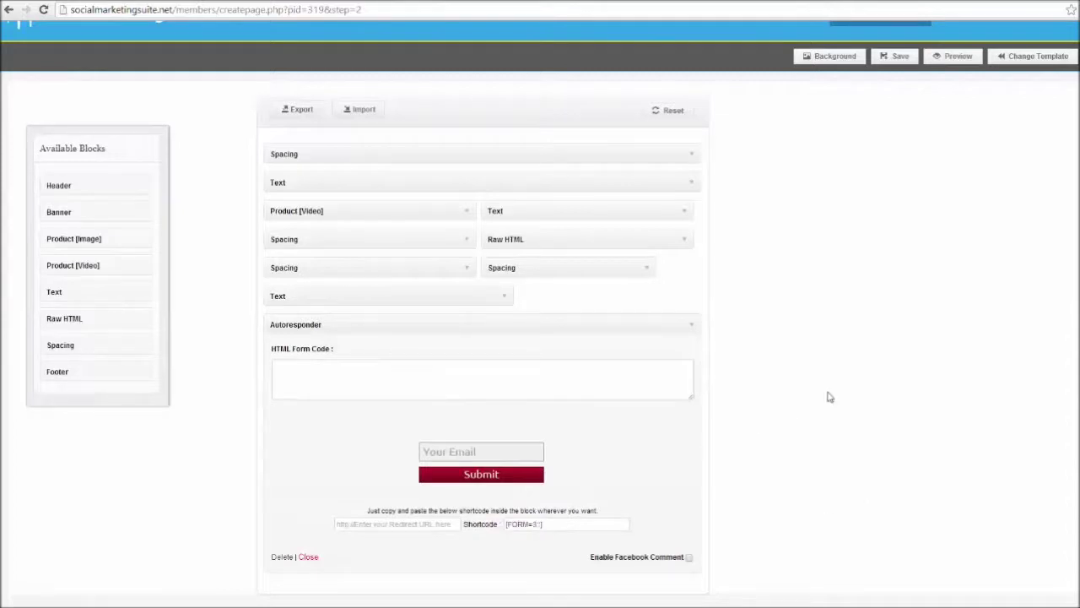
pyautogui.click(694, 328)
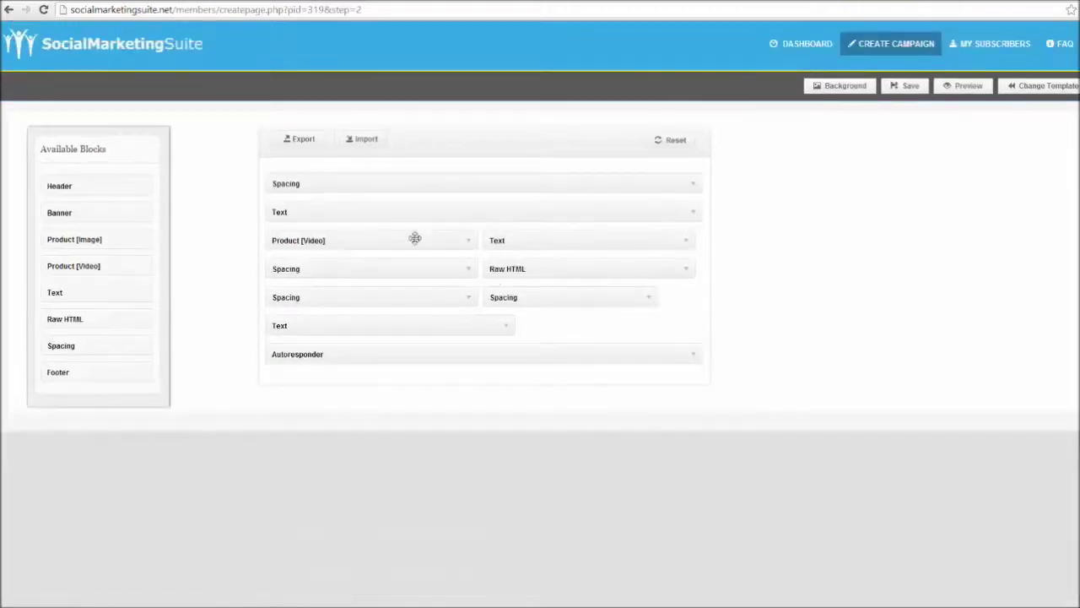
# Step: Move the Autoresponder block to the top of the layout, narrow the full-width headline Text block to half width, and save
pyautogui.moveTo(411, 347); pyautogui.dragTo(661, 187)
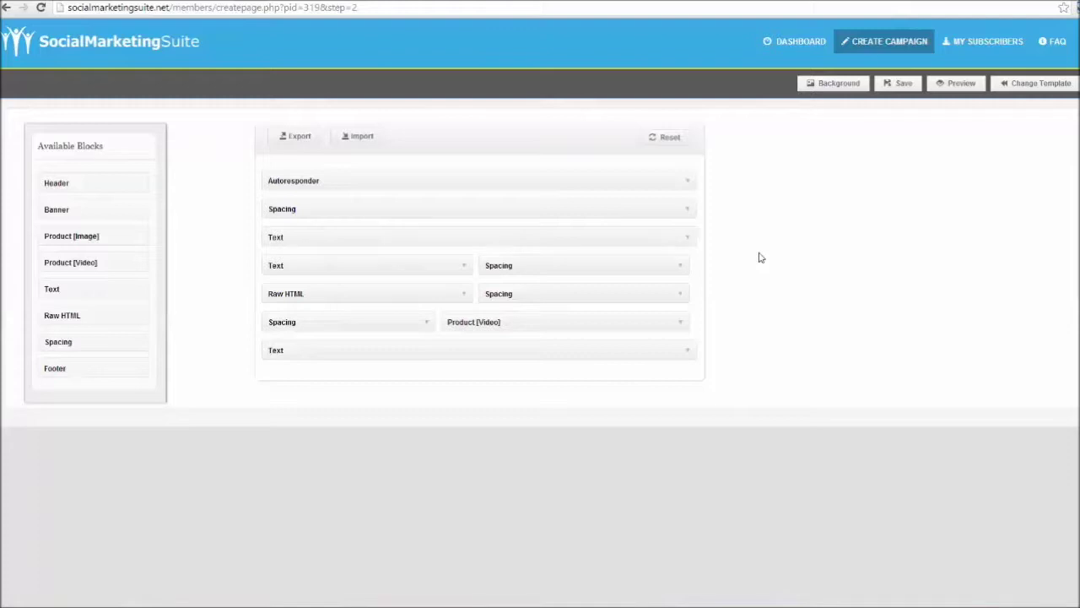
pyautogui.moveTo(693, 238); pyautogui.dragTo(479, 249)
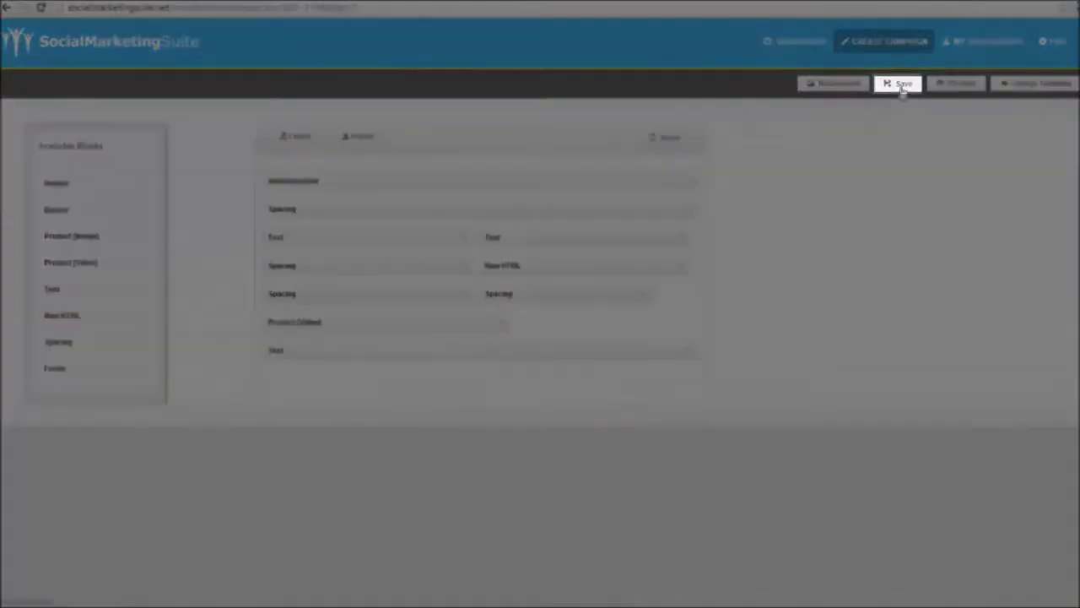
pyautogui.click(900, 85)
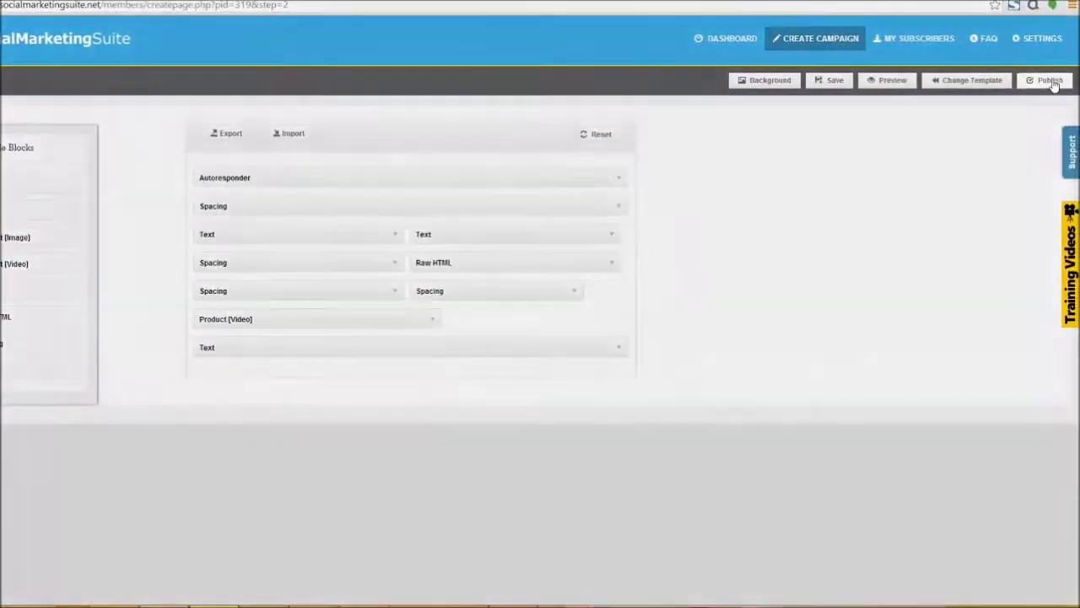
# Step: Publish the campaign and install it on the All Solar Energy Facebook page as Social Marketing Suite Tab - 3
pyautogui.click(1051, 81)
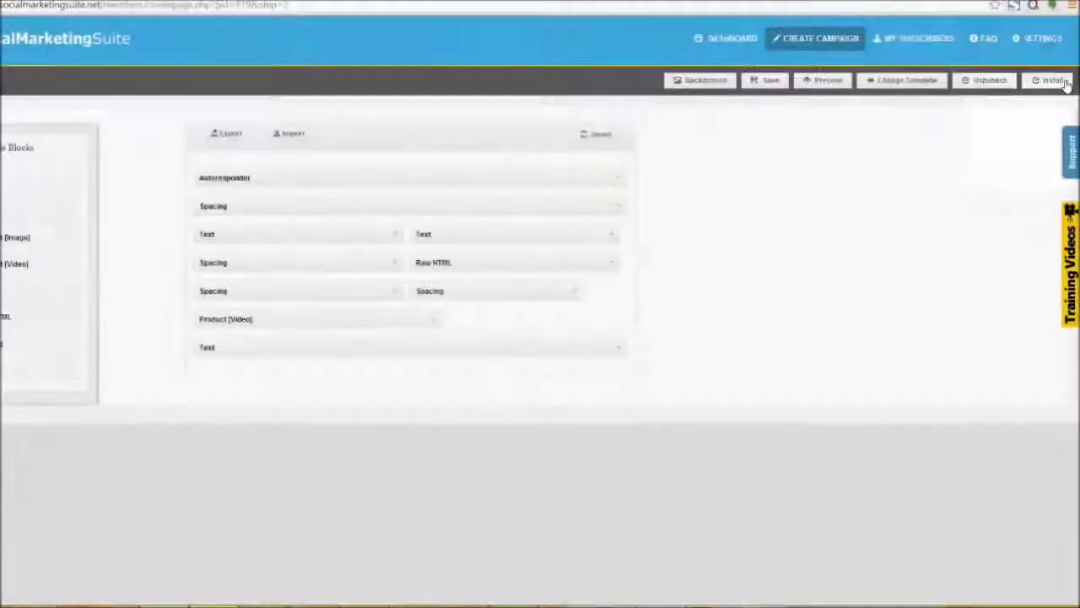
pyautogui.click(1063, 81)
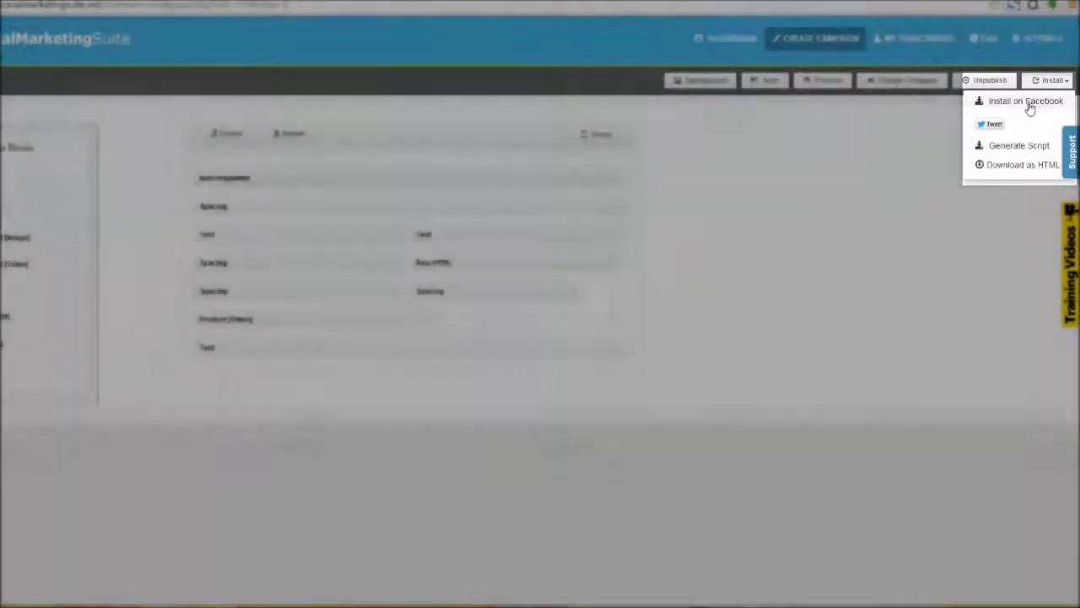
pyautogui.click(1031, 101)
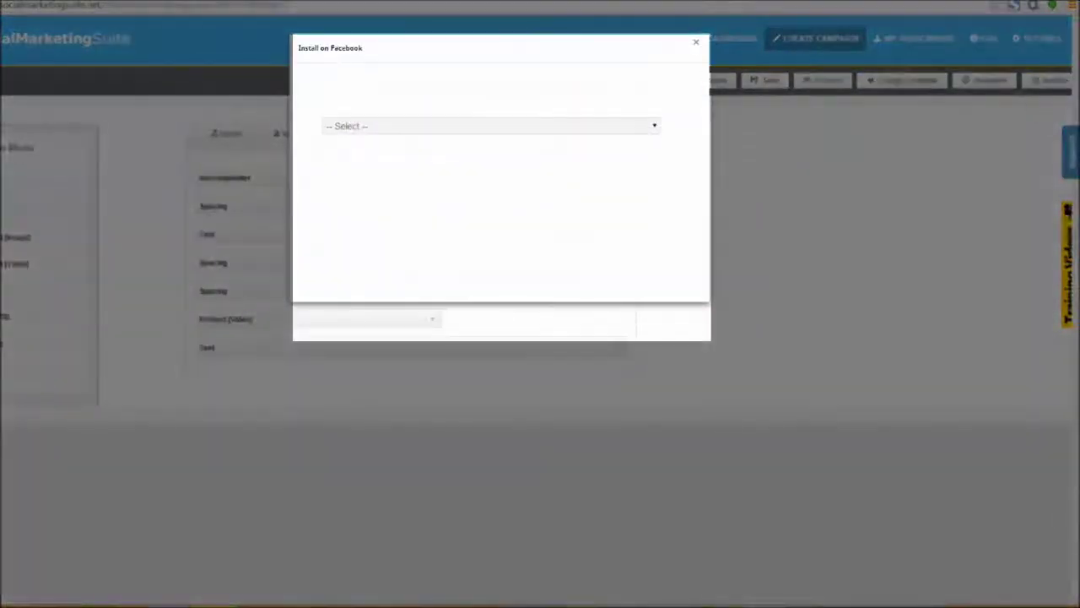
pyautogui.click(650, 129)
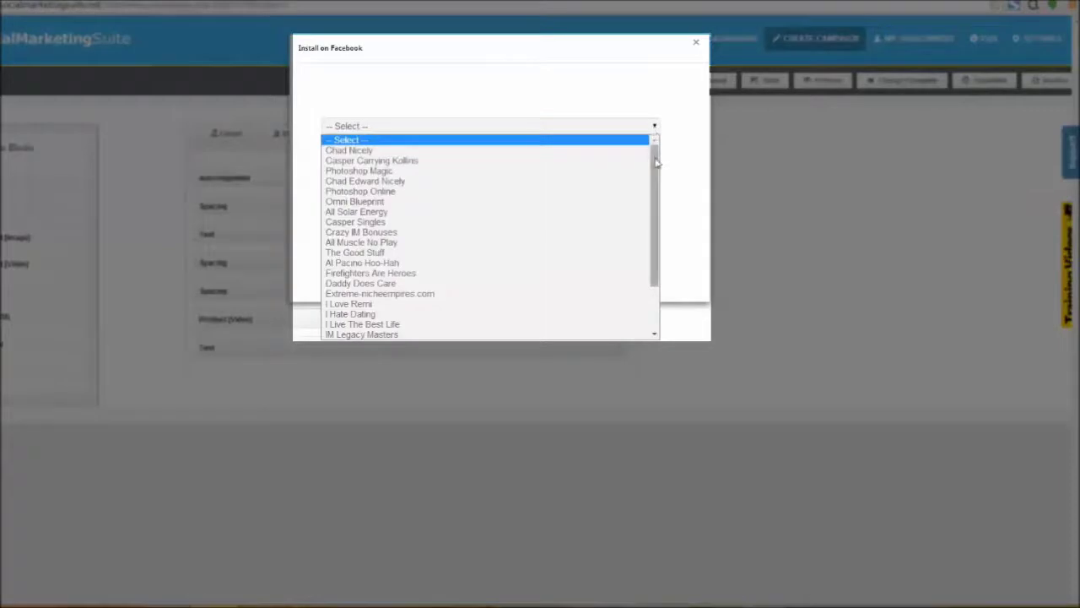
pyautogui.scroll(-2, 639, 205)
pyautogui.scroll(3, 639, 274)
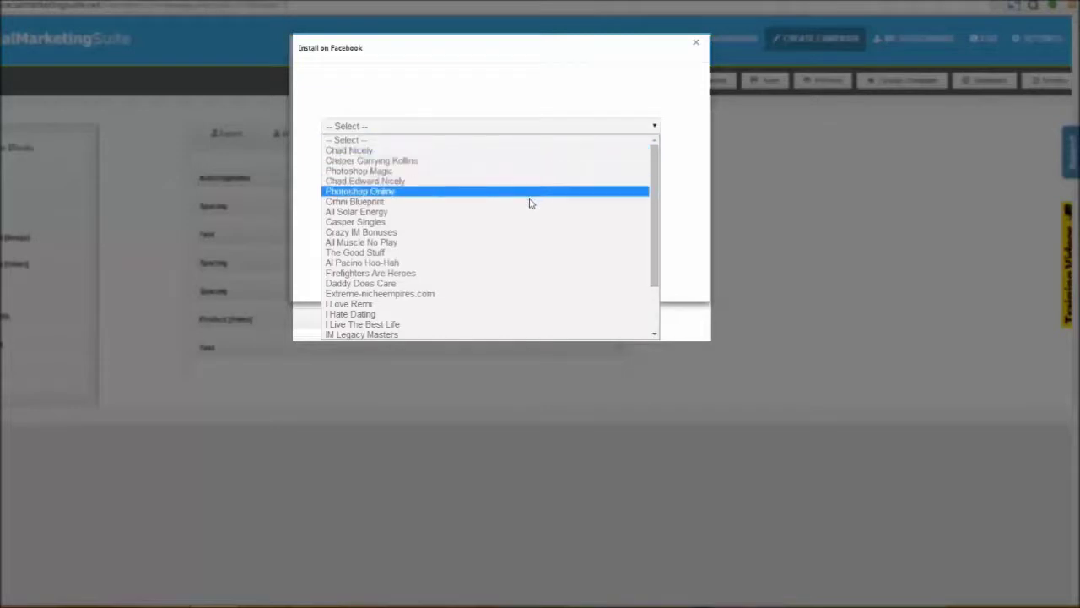
pyautogui.click(381, 213)
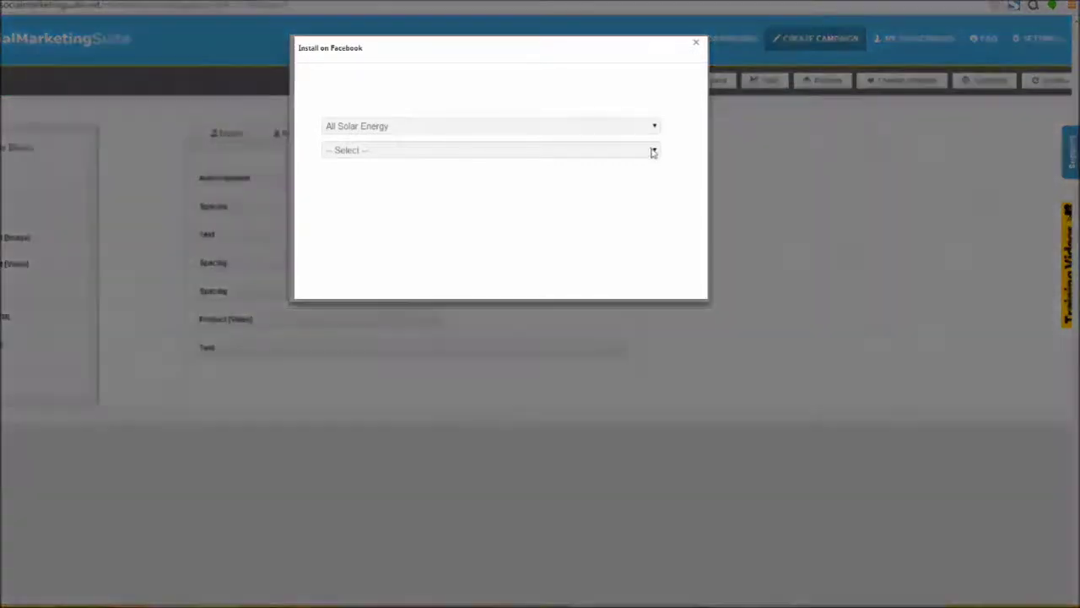
pyautogui.click(653, 151)
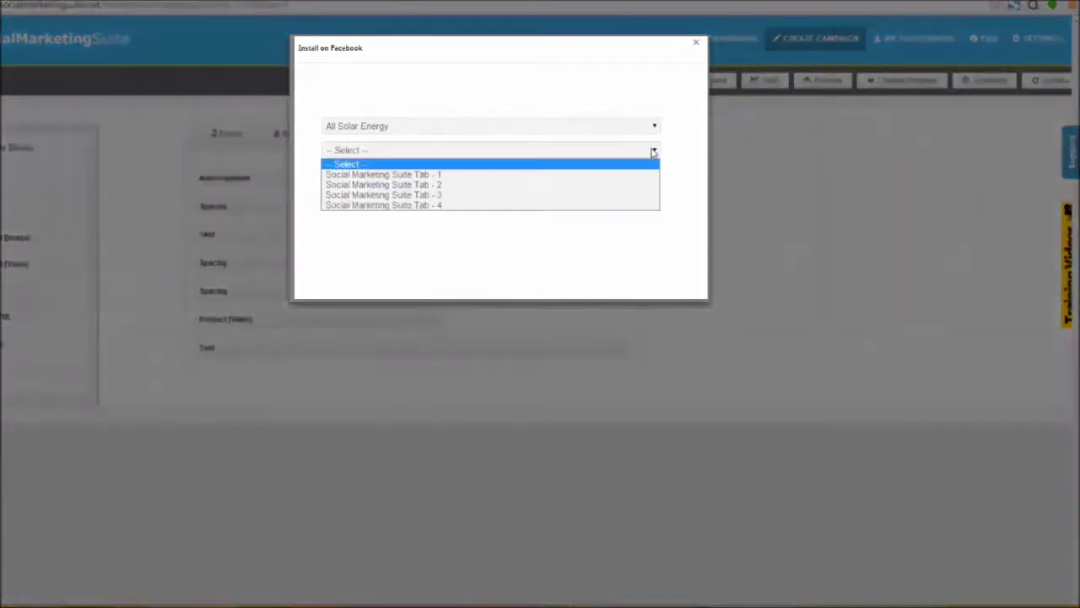
pyautogui.click(434, 199)
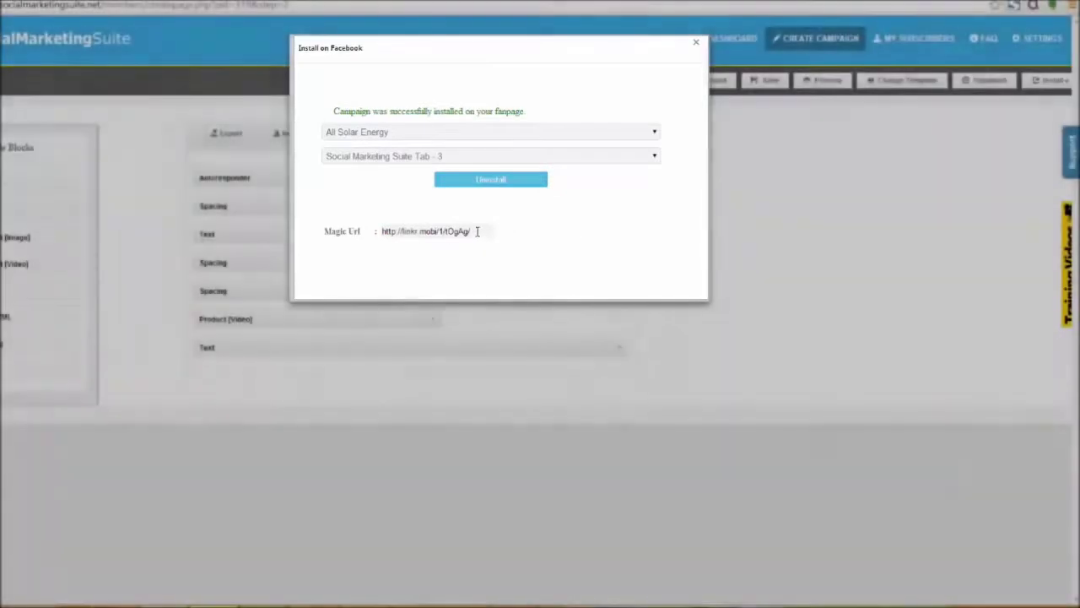
# Step: Open the campaign's Magic Url in a new browser tab, check the installed Facebook page, and close both the tab and the install dialog
pyautogui.moveTo(477, 231); pyautogui.dragTo(378, 236)
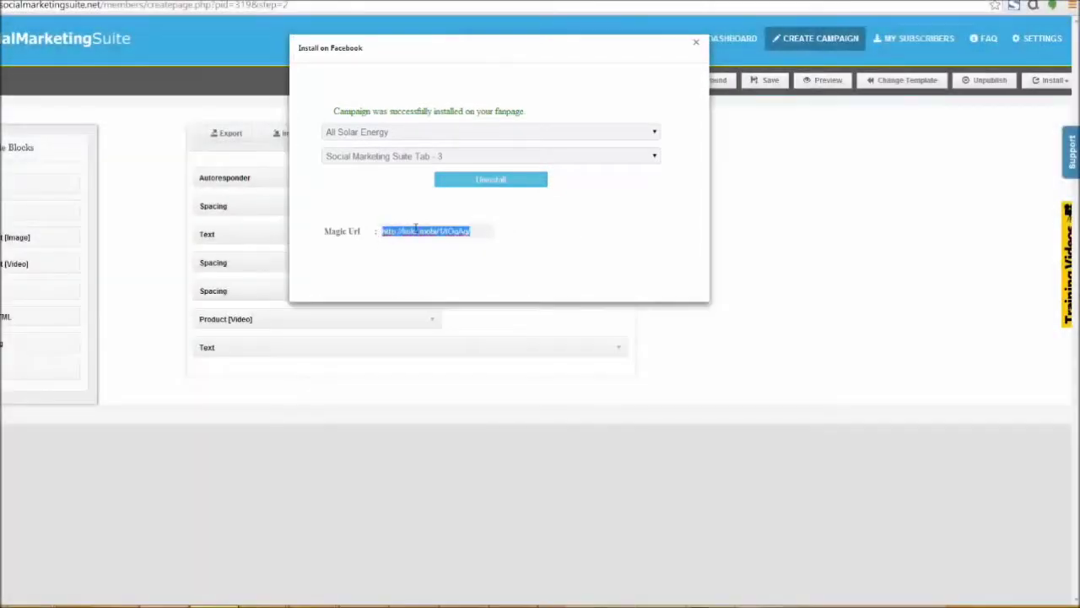
pyautogui.rightClick(415, 230)
pyautogui.click(429, 287)
pyautogui.hotkey('ctrl', 't')
pyautogui.rightClick(905, 3)
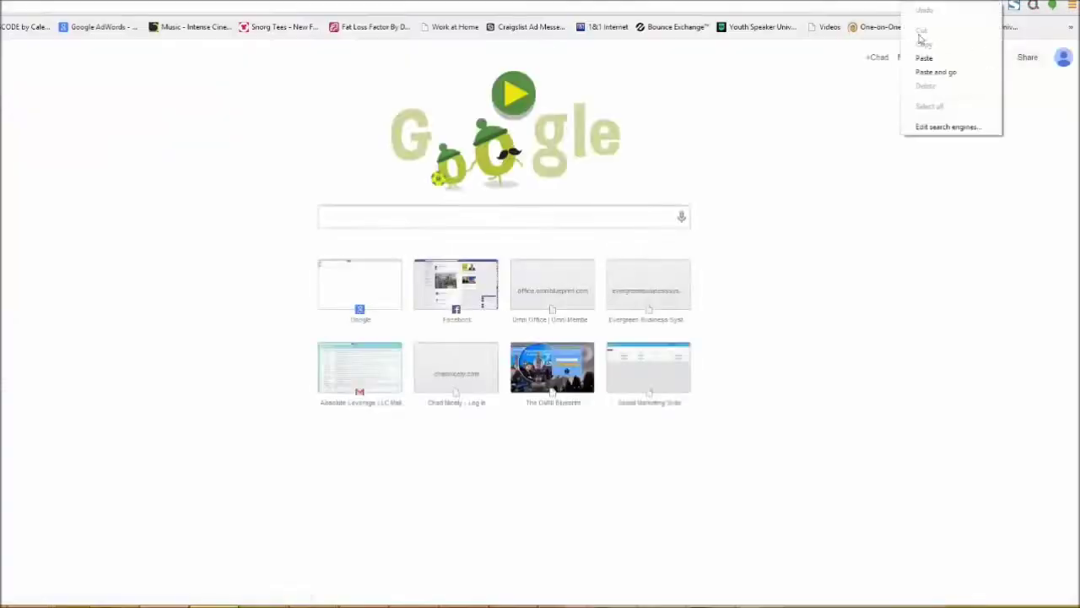
pyautogui.click(924, 58)
pyautogui.press('Return')
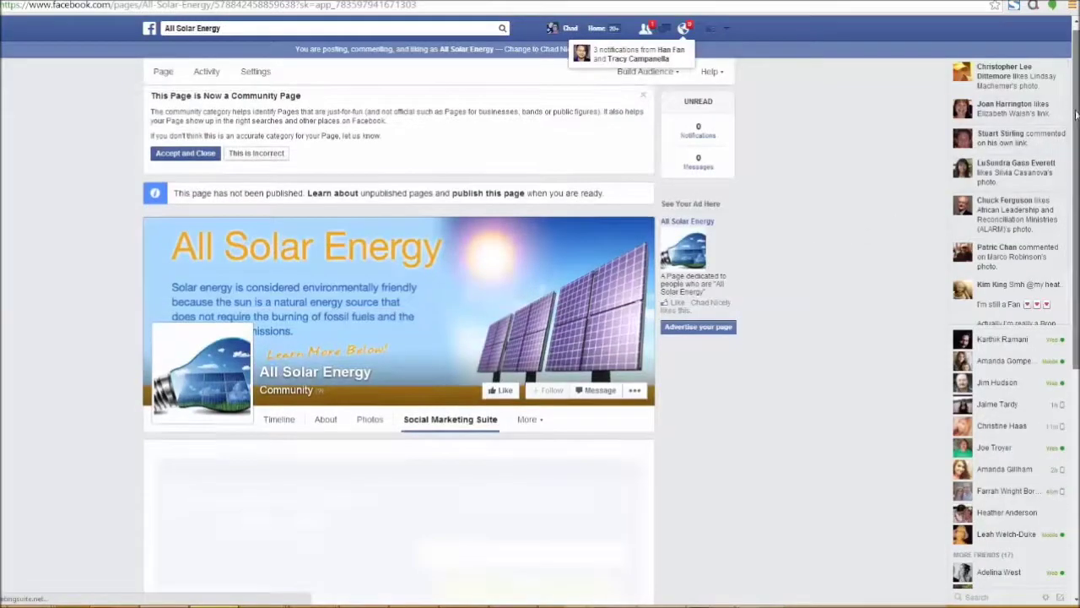
pyautogui.scroll(-3, 598, 360)
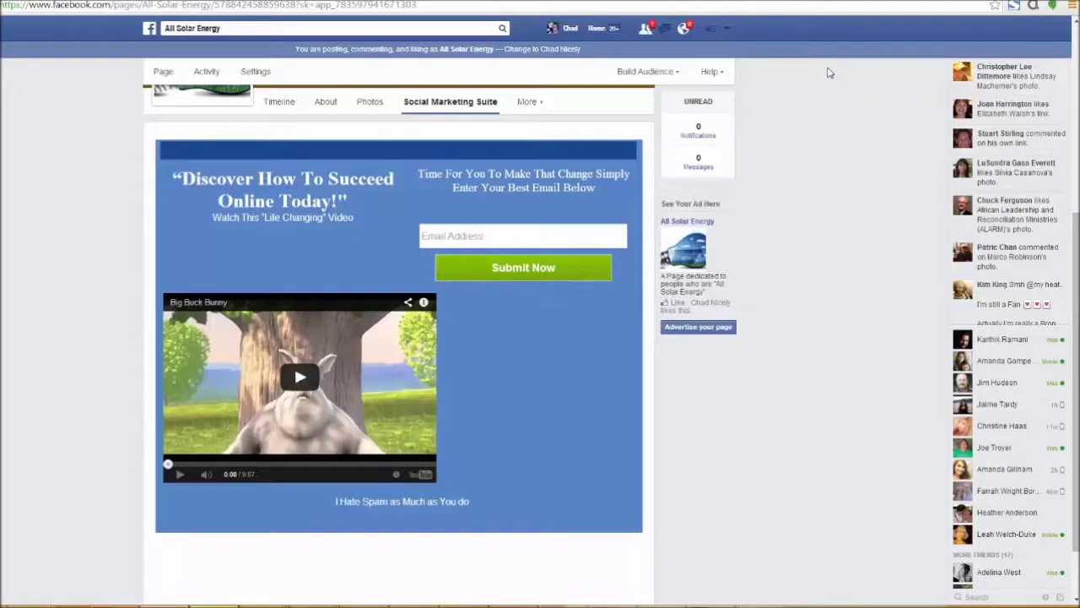
pyautogui.hotkey('ctrl', 'w')
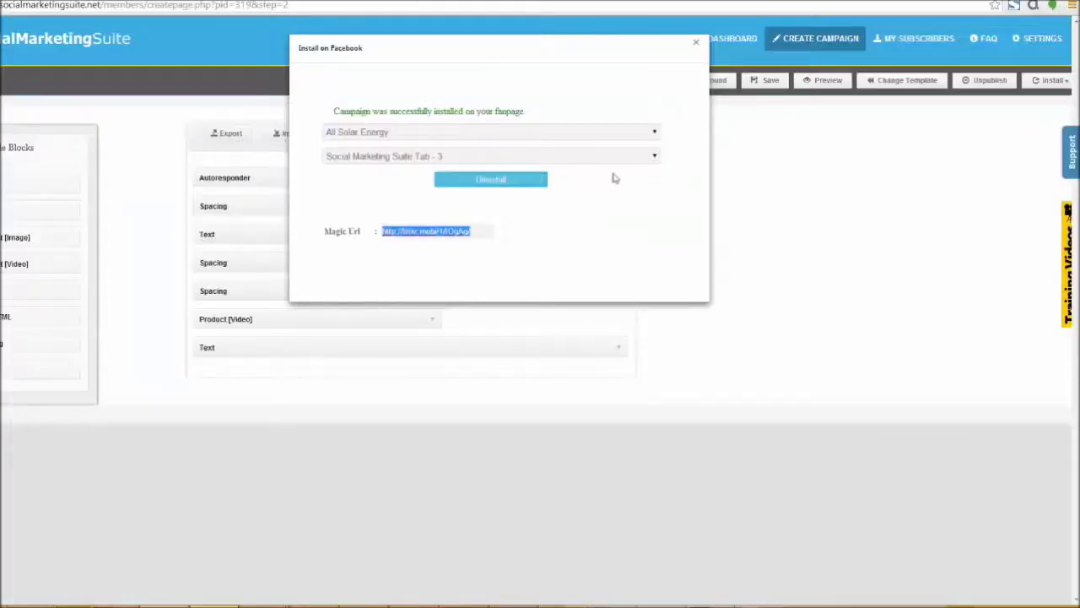
pyautogui.click(696, 42)
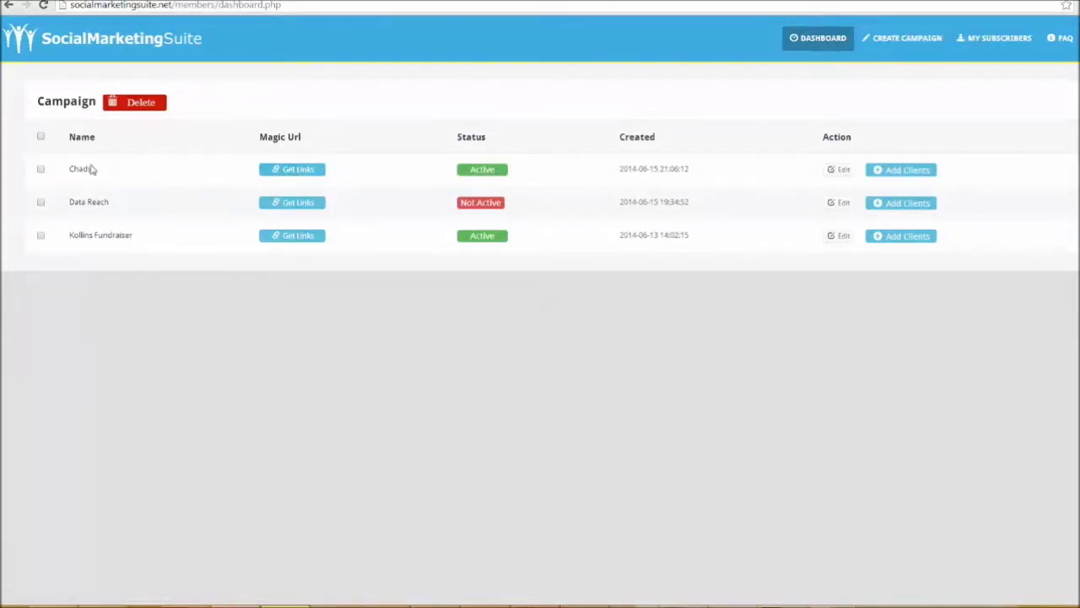
# Step: Look through the fan pages offered for the first campaign's magic URL and close the dialog without choosing one
pyautogui.click(286, 173)
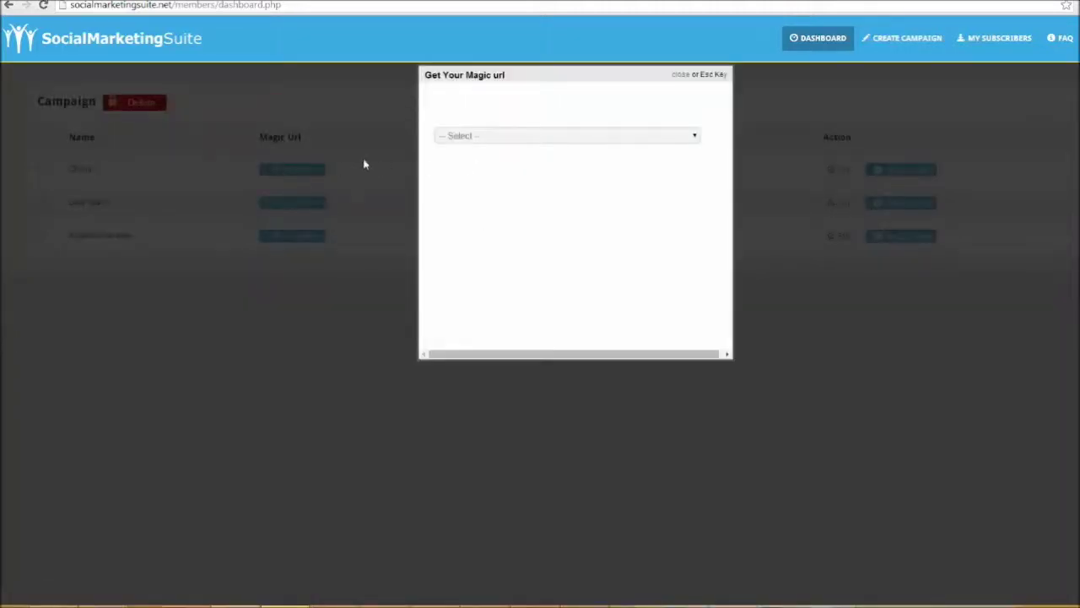
pyautogui.click(696, 136)
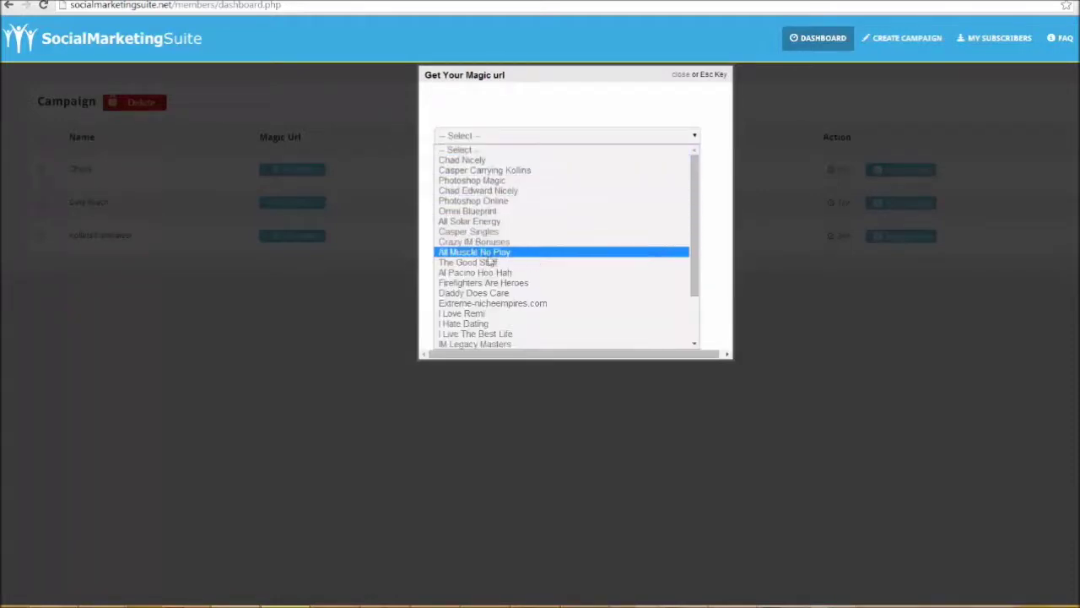
pyautogui.click(807, 380)
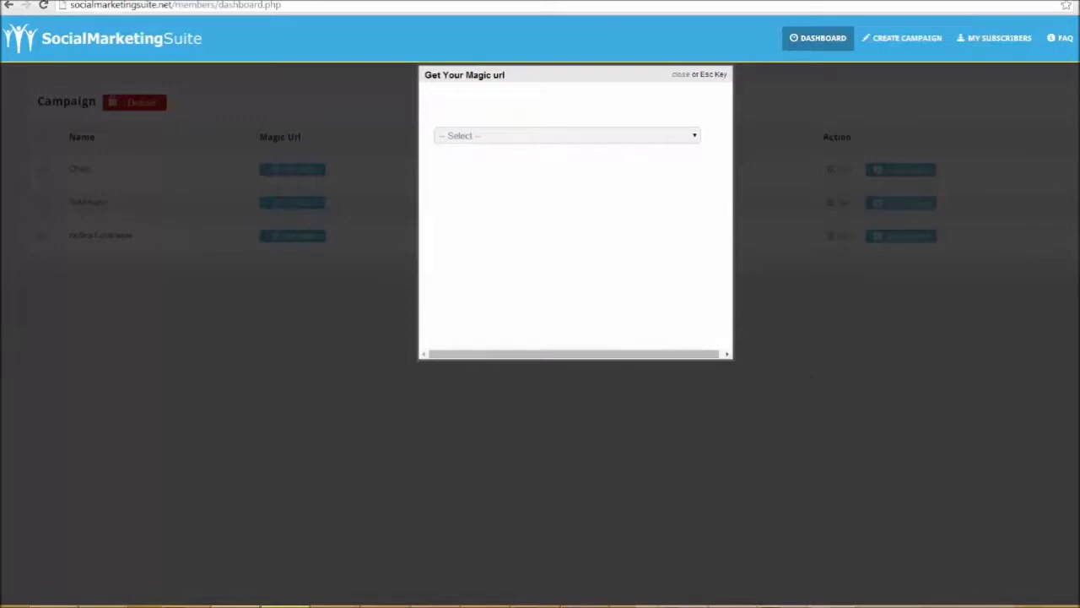
pyautogui.click(798, 371)
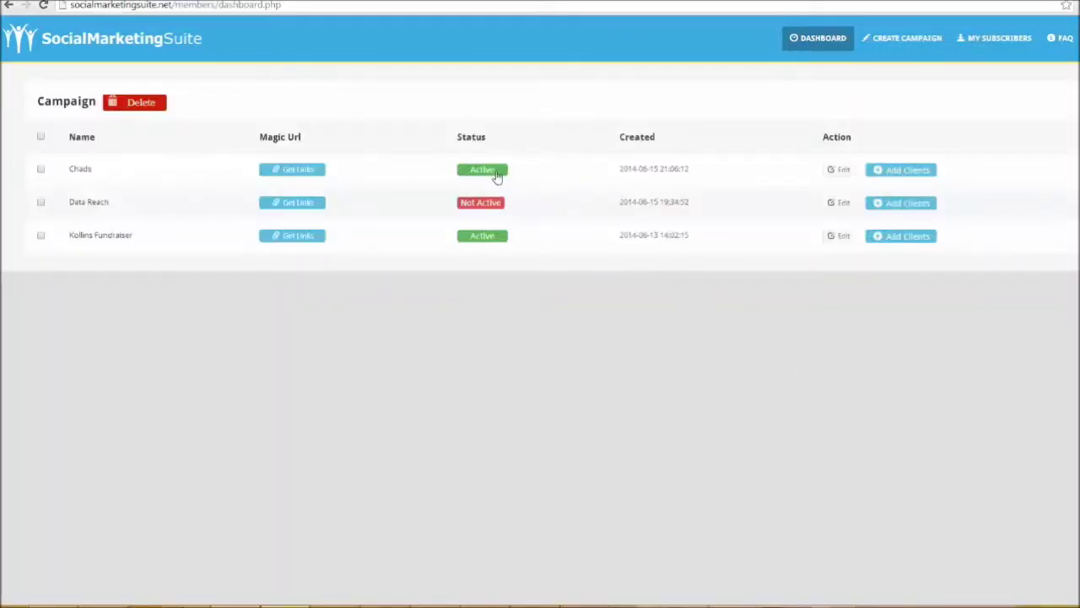
# Step: Open the first campaign for editing and look through its Gradient, Solid and Image background types without applying a change
pyautogui.click(839, 170)
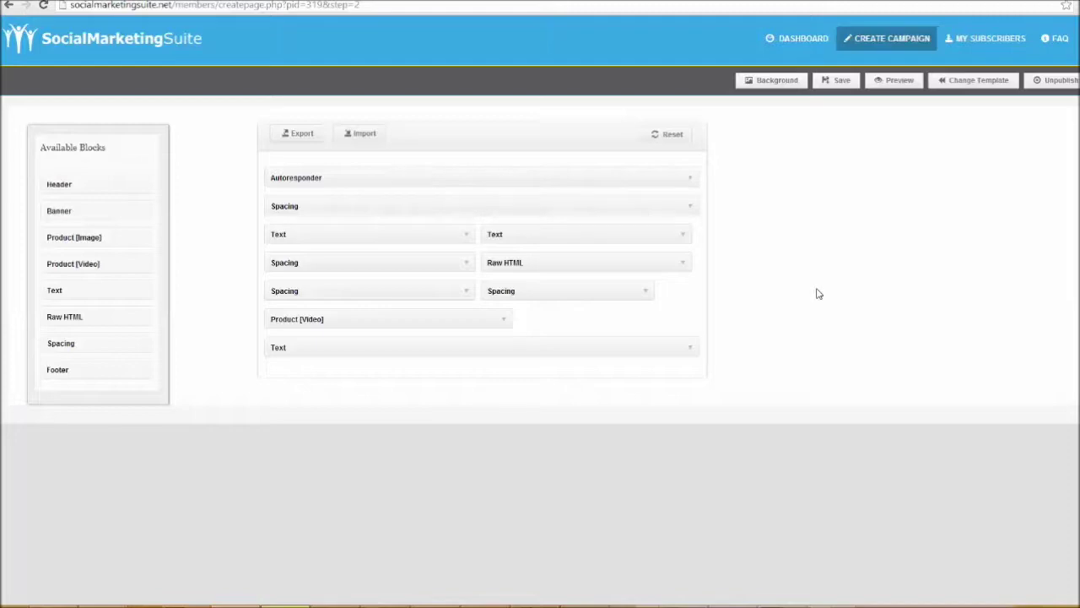
pyautogui.click(775, 81)
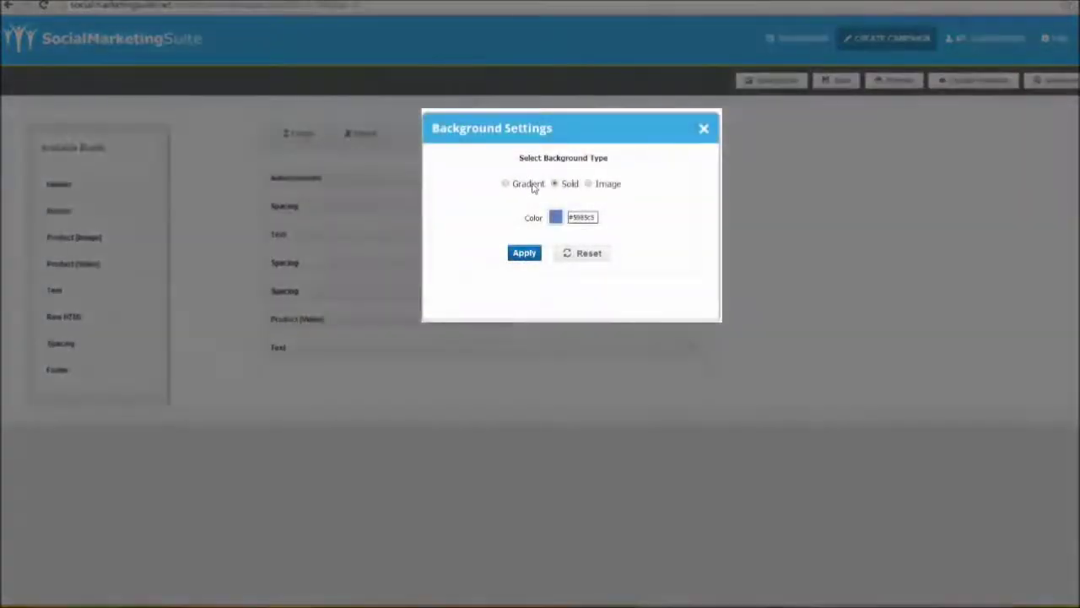
pyautogui.click(506, 185)
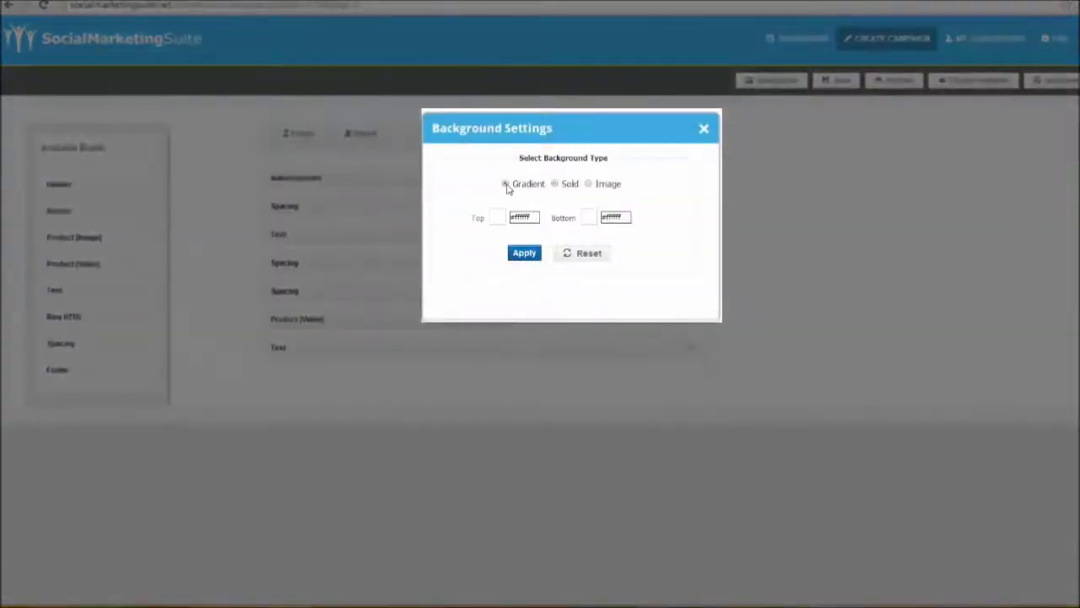
pyautogui.click(555, 185)
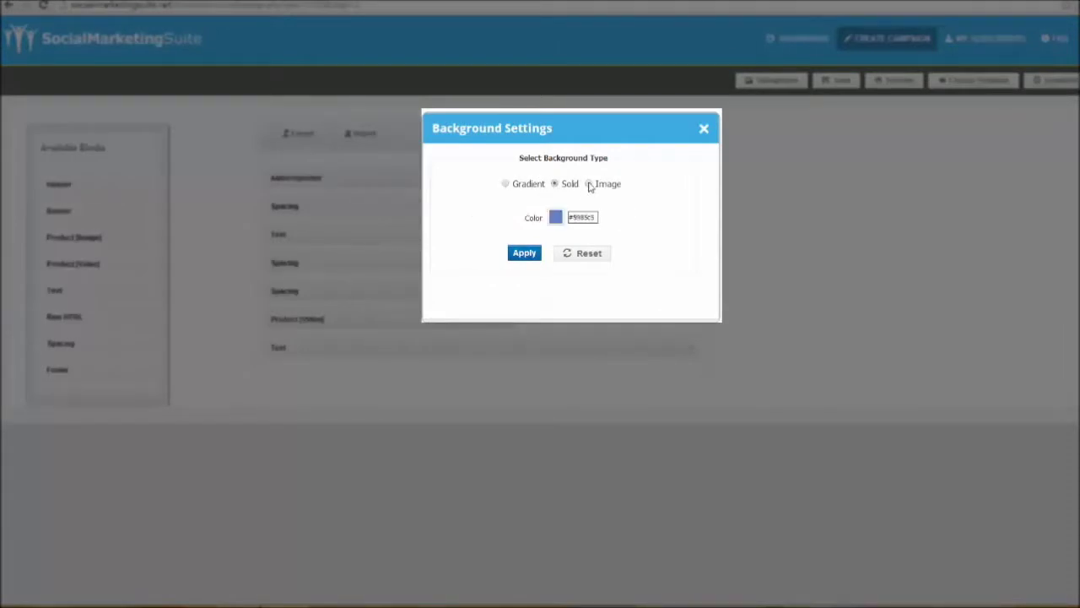
pyautogui.click(590, 185)
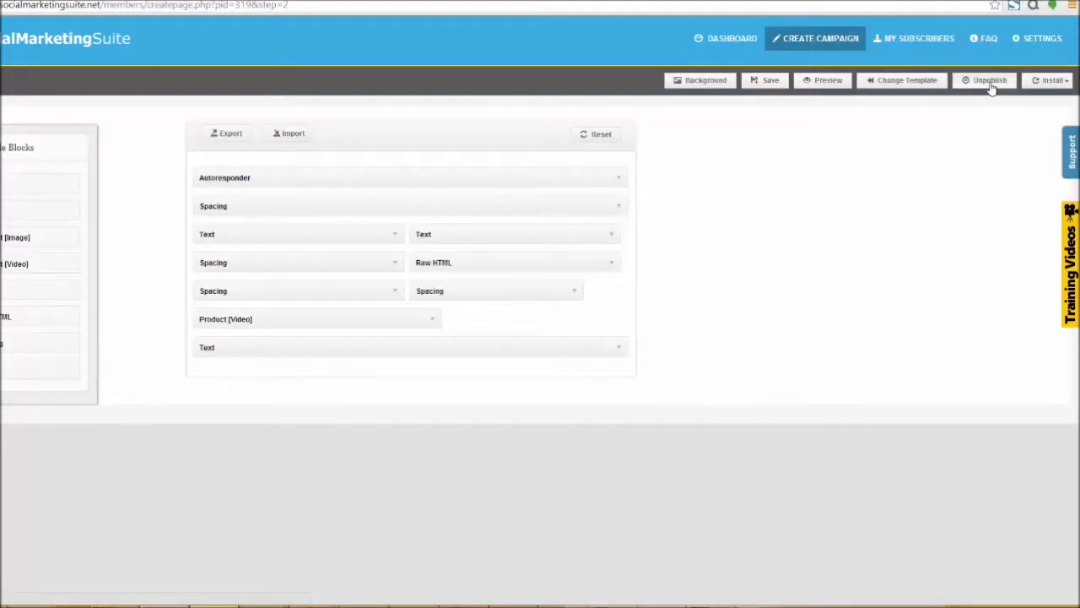
# Step: Check the My Subscribers list and return to the campaign dashboard
pyautogui.click(917, 48)
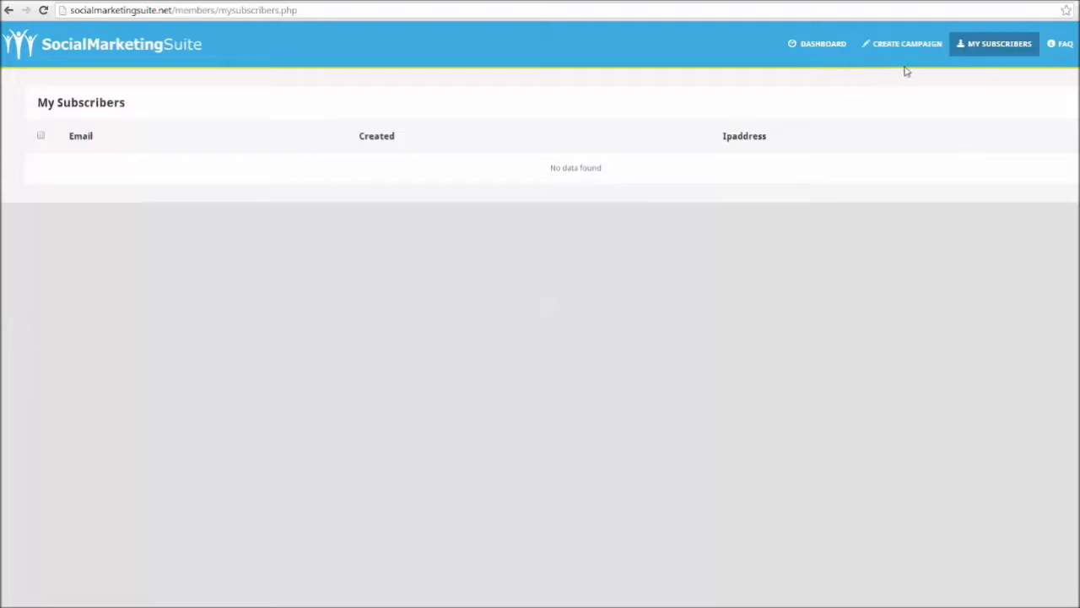
pyautogui.click(830, 45)
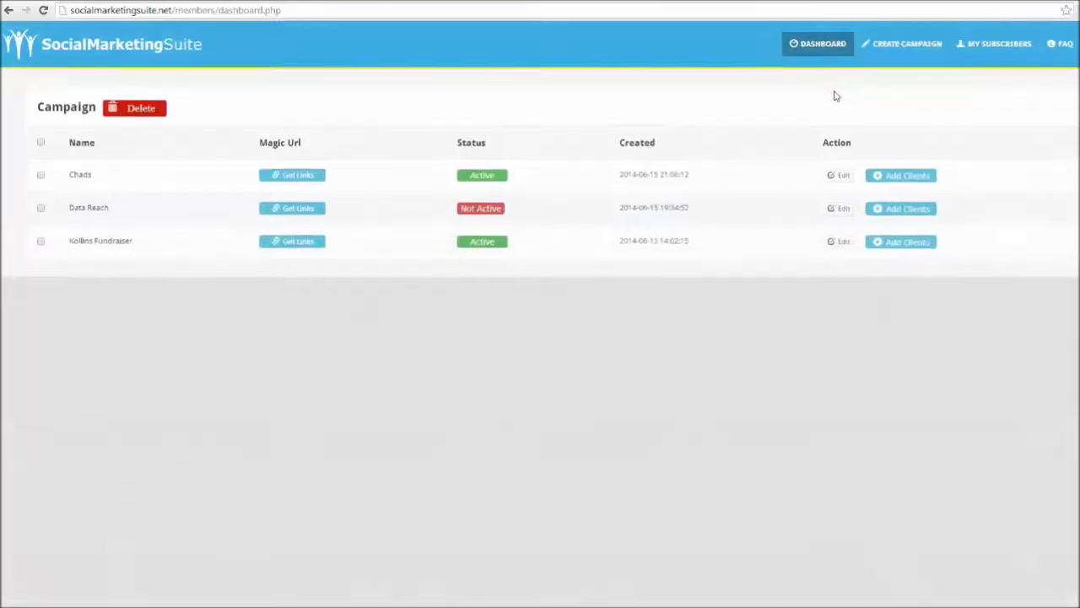
# Step: Reopen the first campaign for editing, generate its embed script for a website, and close the script window
pyautogui.click(844, 176)
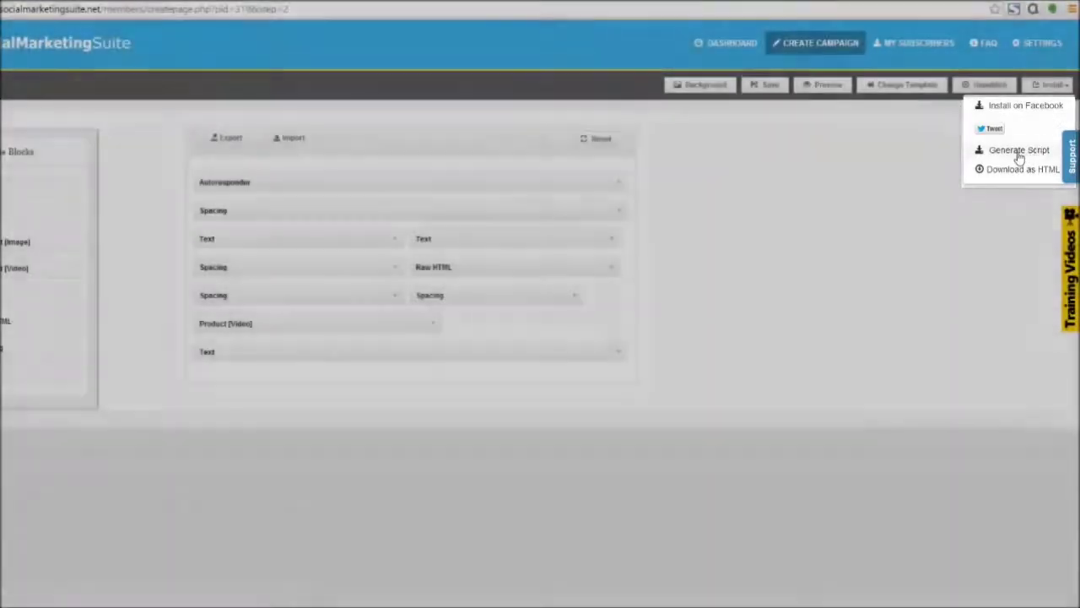
pyautogui.click(1019, 151)
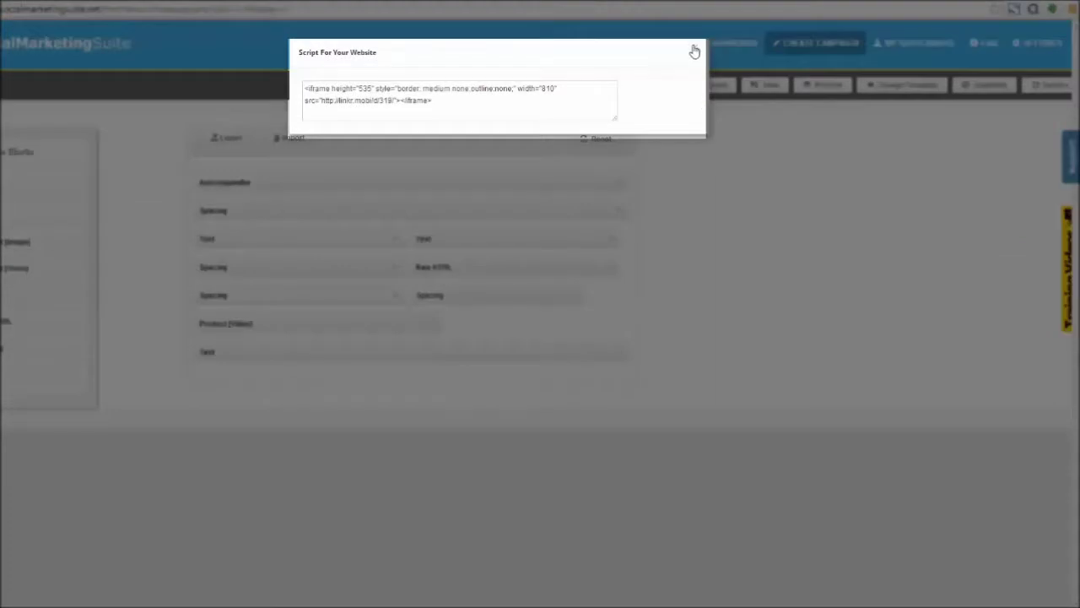
pyautogui.click(695, 47)
pyautogui.click(1049, 84)
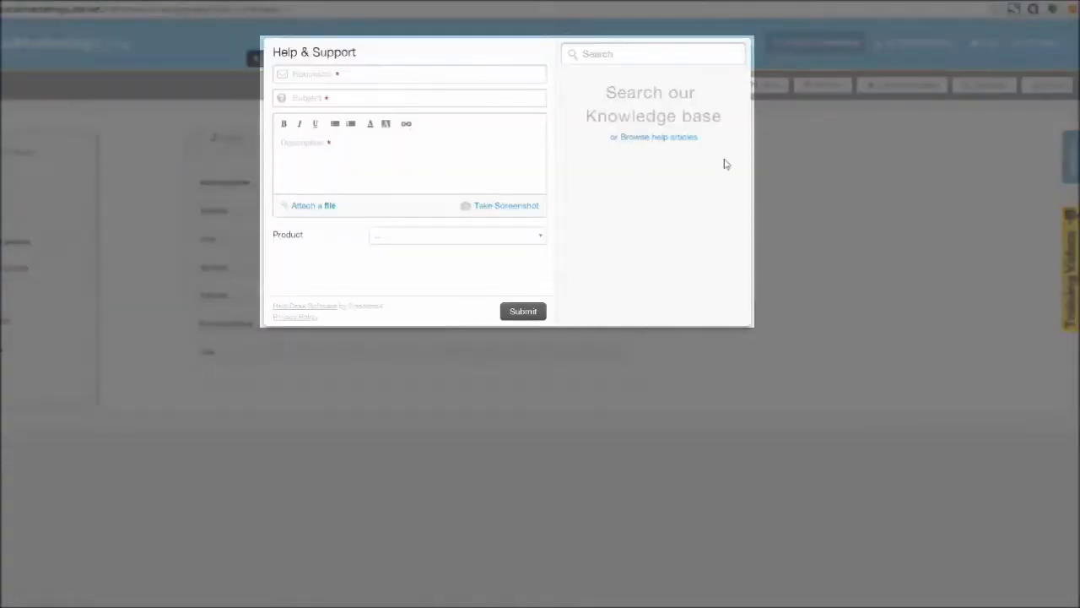
# Step: Close the Help & Support form without submitting a request and open the training videos
pyautogui.click(844, 184)
pyautogui.click(1064, 244)
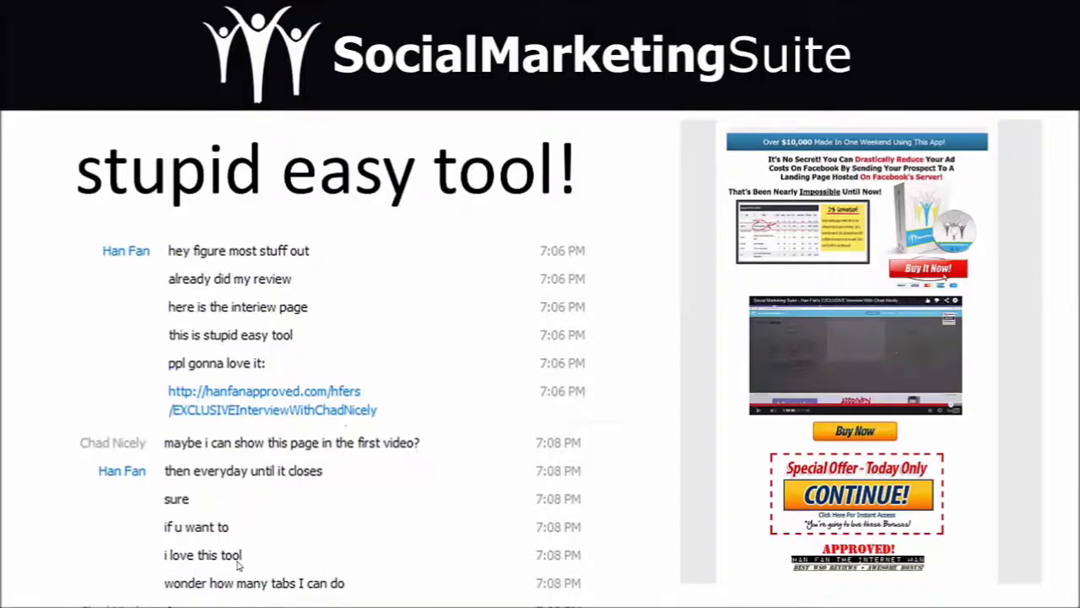
pyautogui.click(761, 412)
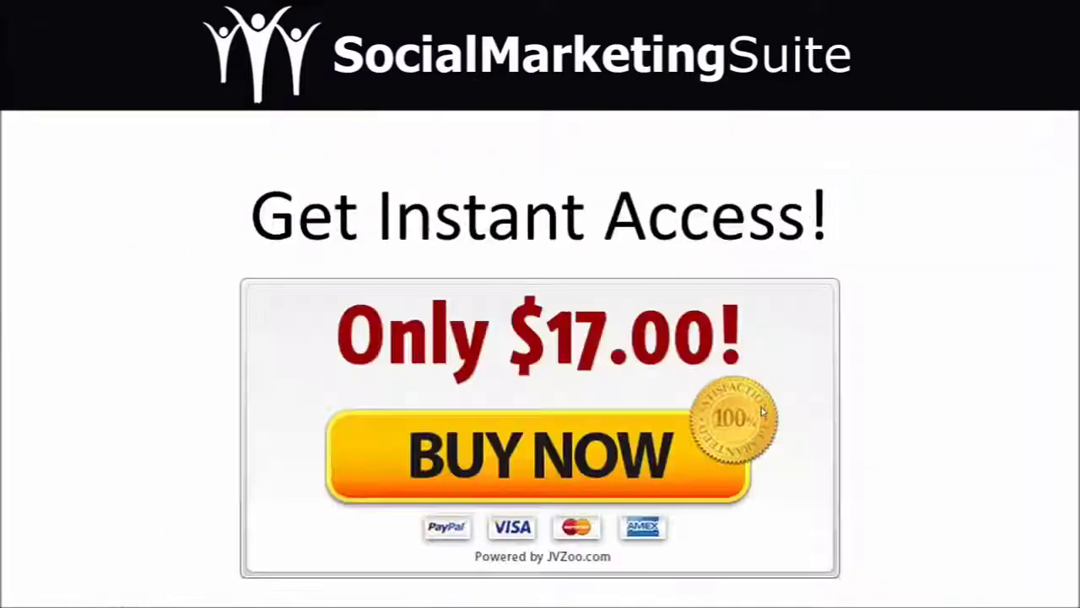